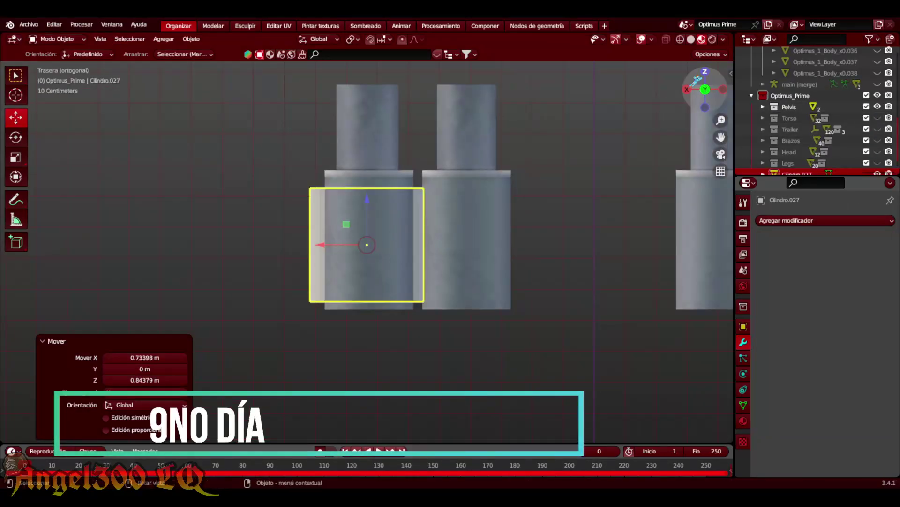
# Dissolve the cylinder's selected vertical edges
pyautogui.press('w')
pyautogui.moveTo(422, 276)
pyautogui.mouseDown(button='middle')
pyautogui.moveTo(352, 285)
pyautogui.moveTo(581, 179)
pyautogui.mouseUp(button='middle')
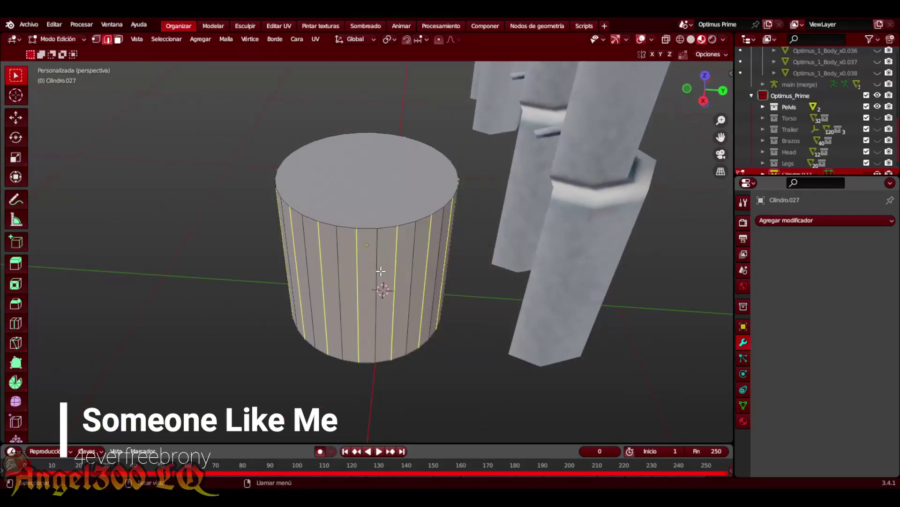
pyautogui.press('x')
pyautogui.click(582, 180)
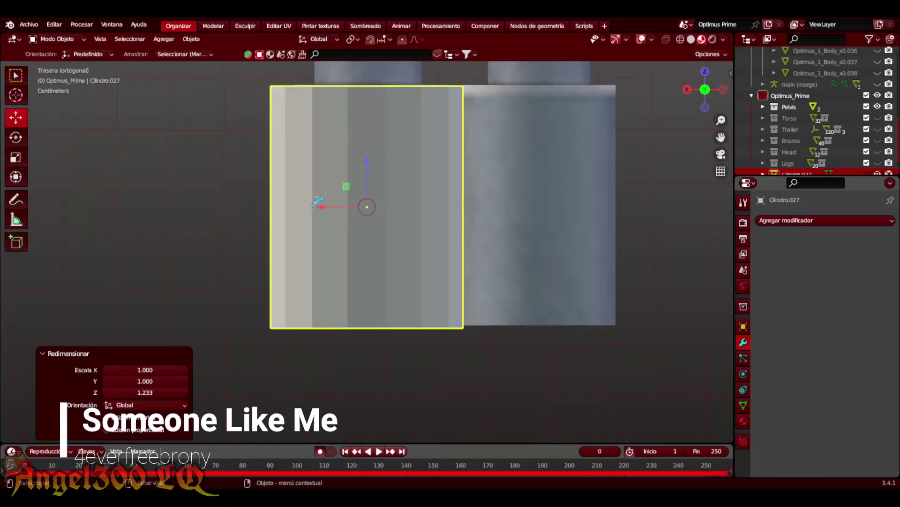
# Stretch the cylinder and move it to its corrected depth beside the leg
pyautogui.press('g')
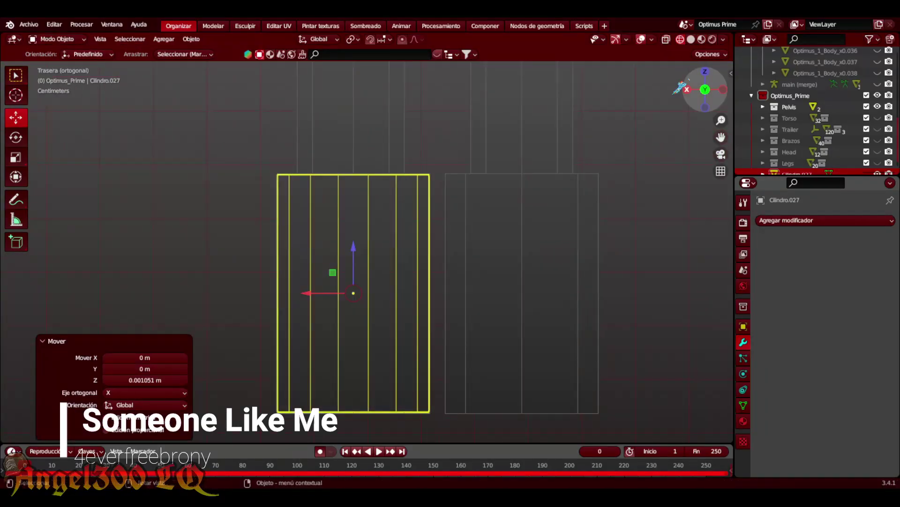
pyautogui.moveTo(363, 167); pyautogui.dragTo(695, 112, button='middle')
pyautogui.click(695, 111)
pyautogui.press('g')
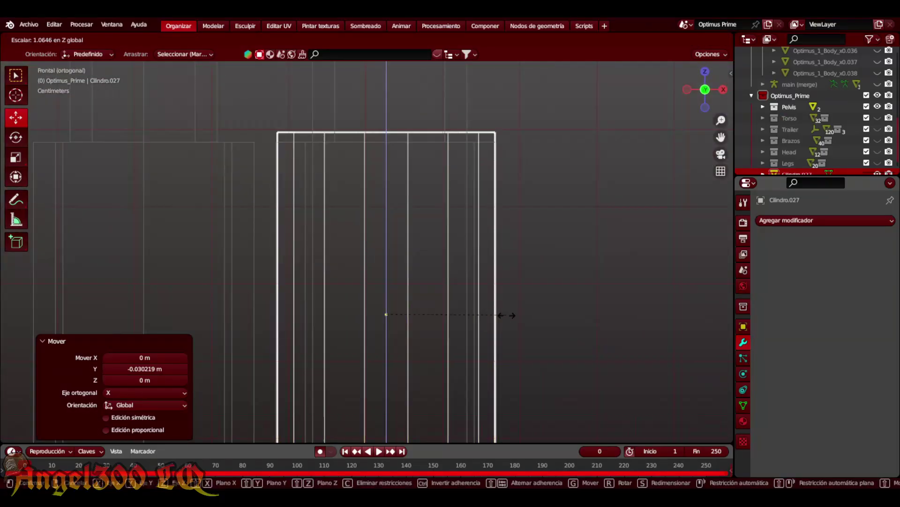
pyautogui.click(603, 252)
pyautogui.moveTo(603, 252); pyautogui.dragTo(698, 101, button='middle')
# Dissolve the cylinder's top edge ring in Edit Mode
pyautogui.press('Tab')
pyautogui.press('x')
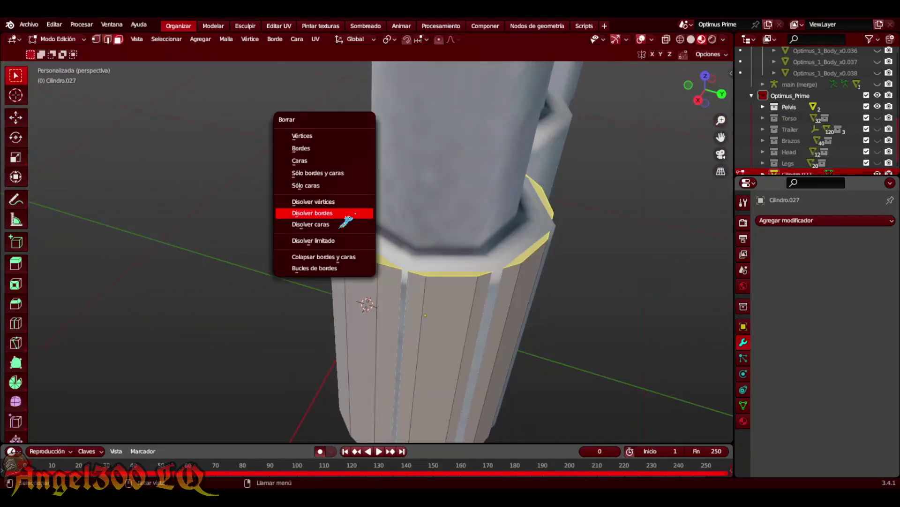
pyautogui.click(563, 285)
pyautogui.moveTo(563, 285)
pyautogui.mouseDown(button='middle')
pyautogui.moveTo(593, 267)
pyautogui.moveTo(497, 243)
pyautogui.mouseUp(button='middle')
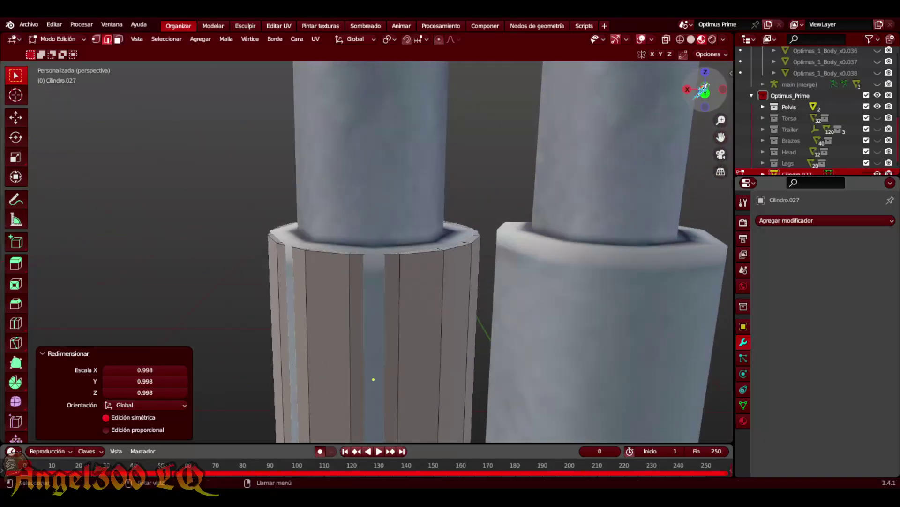
pyautogui.press('ctrl+KP_1')
pyautogui.moveTo(477, 112)
pyautogui.mouseDown(button='middle')
pyautogui.moveTo(669, 142)
pyautogui.moveTo(556, 305)
pyautogui.mouseUp(button='middle')
# Extrude the top ring upward and shrink it inward into a narrower tube
pyautogui.press('KP_1')
pyautogui.press('e')
pyautogui.click(534, 262)
pyautogui.moveTo(535, 262)
pyautogui.mouseDown(button='middle')
pyautogui.moveTo(669, 101)
pyautogui.moveTo(563, 197)
pyautogui.mouseUp(button='middle')
pyautogui.press('s')
pyautogui.press('Tab')
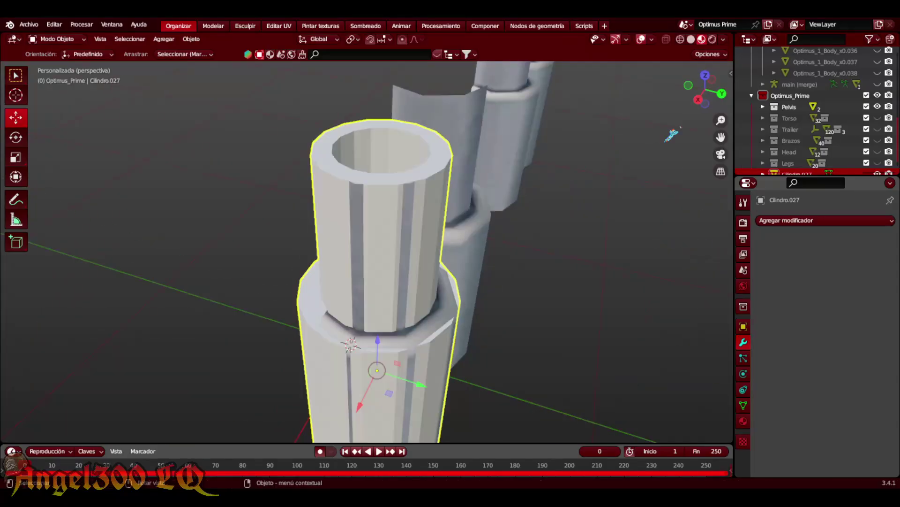
pyautogui.moveTo(475, 292); pyautogui.dragTo(628, 216, button='middle')
# Place the duplicated sleeve and check the X-mirrored sleeve pairs on both legs
pyautogui.scroll(-4, 525, 265)
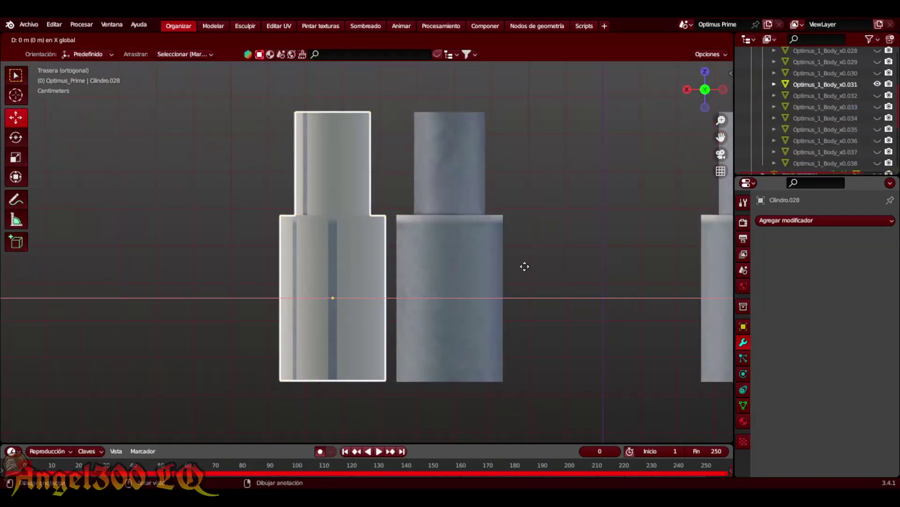
pyautogui.click(503, 272)
pyautogui.moveTo(503, 272)
pyautogui.mouseDown(button='middle')
pyautogui.moveTo(656, 254)
pyautogui.moveTo(428, 205)
pyautogui.mouseUp(button='middle')
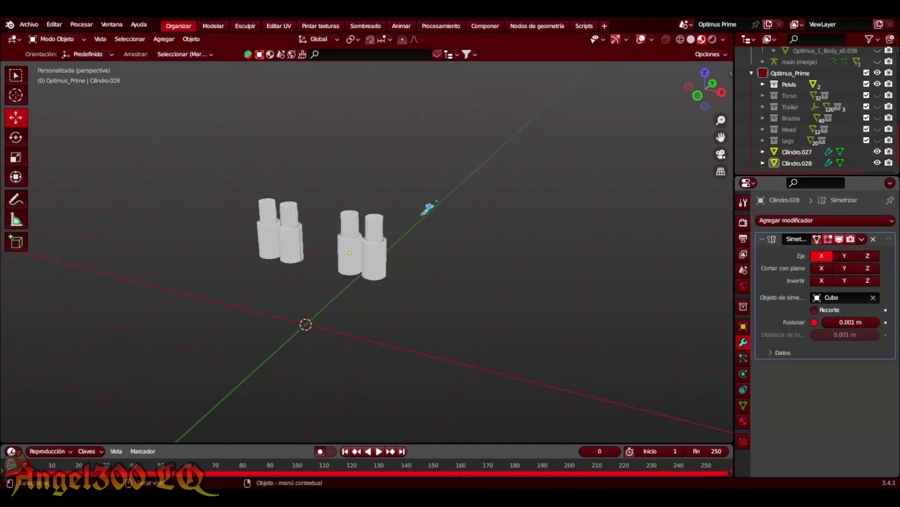
pyautogui.scroll(4, 428, 204)
pyautogui.scroll(4, 428, 205)
pyautogui.press('ctrl+KP_1')
pyautogui.press('Tab')
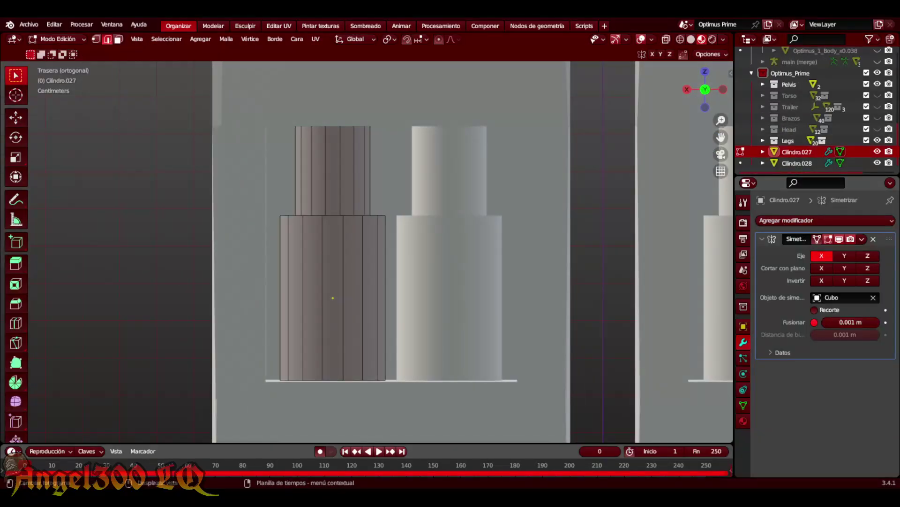
pyautogui.press('Tab')
pyautogui.moveTo(289, 384); pyautogui.dragTo(610, 234, button='middle')
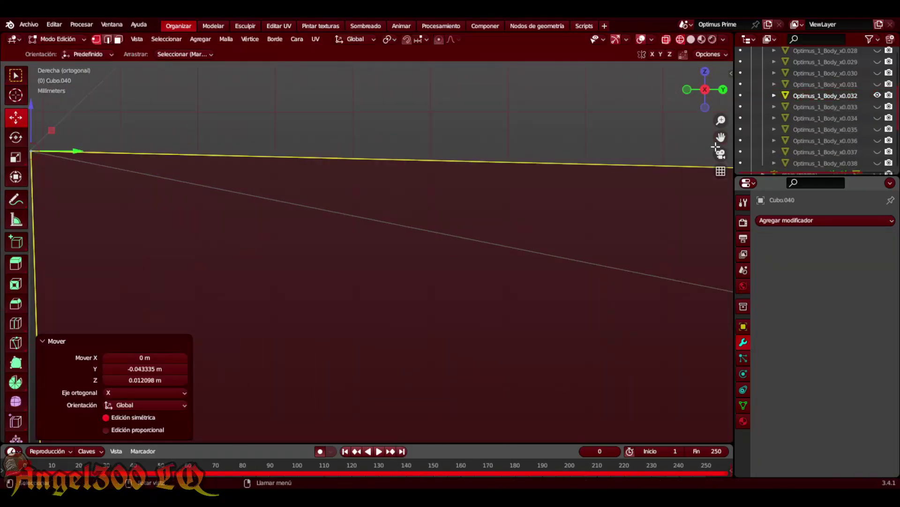
# Move the plate's top-right corner vertex down to angle the top
pyautogui.scroll(-3, 459, 224)
pyautogui.click(374, 214)
pyautogui.scroll(5, 374, 213)
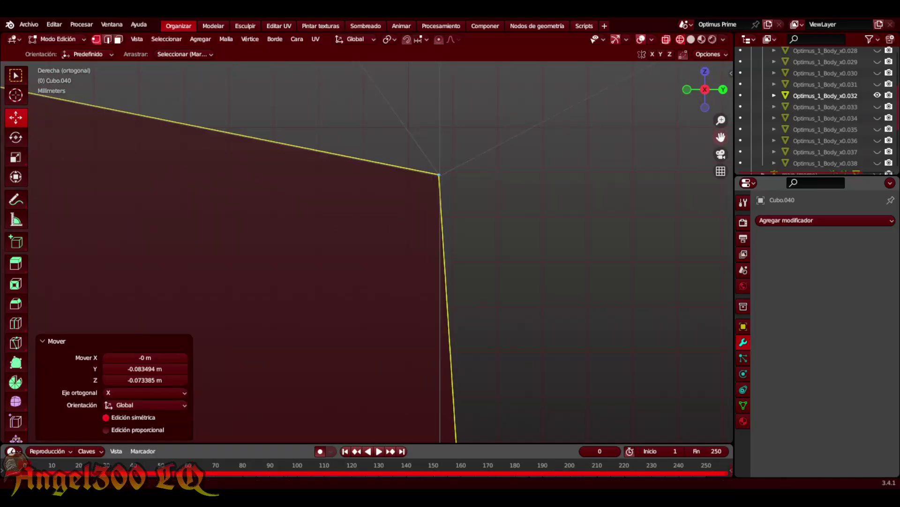
pyautogui.press('g')
pyautogui.click(364, 297)
pyautogui.scroll(-6, 369, 293)
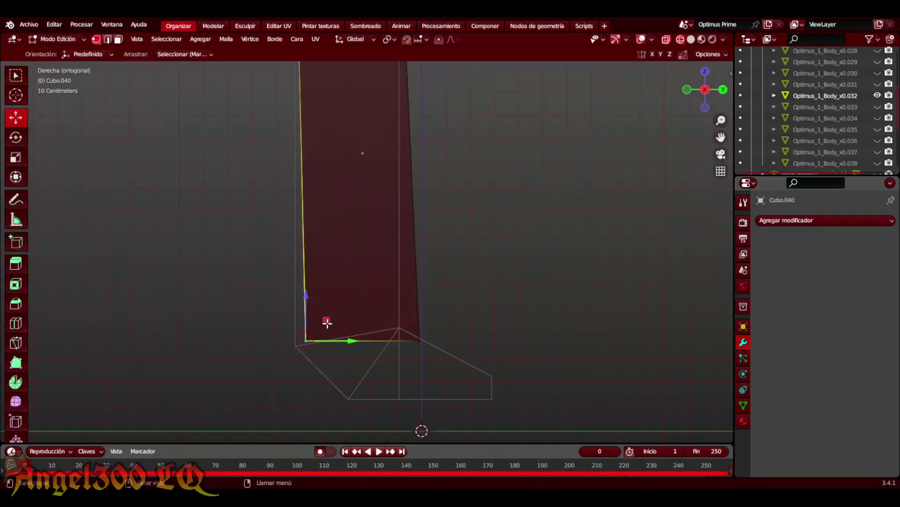
pyautogui.moveTo(327, 322); pyautogui.dragTo(323, 321)
# Move another corner vertex to fit the plate to the leg's side profile
pyautogui.scroll(3, 281, 309)
pyautogui.scroll(4, 281, 309)
pyautogui.scroll(-4, 332, 279)
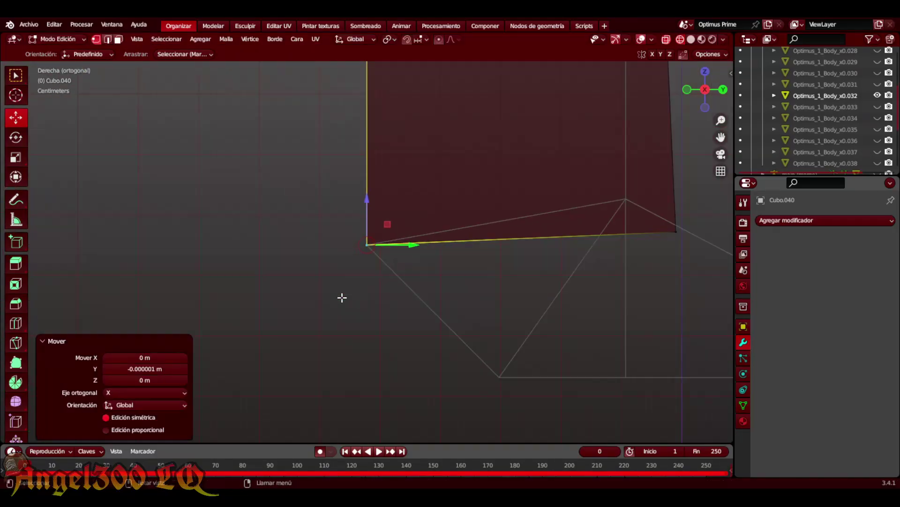
pyautogui.press('g')
pyautogui.click(450, 306)
pyautogui.scroll(3, 365, 261)
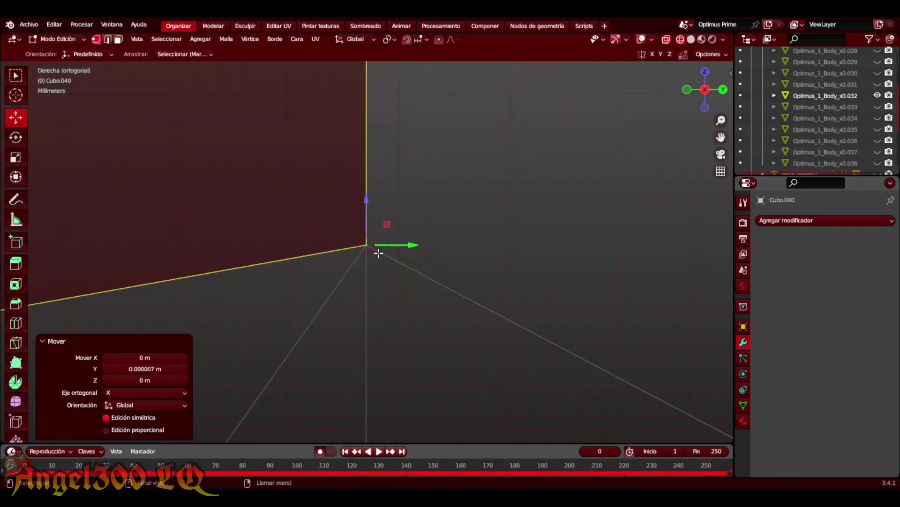
pyautogui.scroll(-5, 379, 253)
# Scale the plate narrower along X in Object Mode
pyautogui.press('Tab')
pyautogui.press('KP_1')
pyautogui.scroll(6, 534, 287)
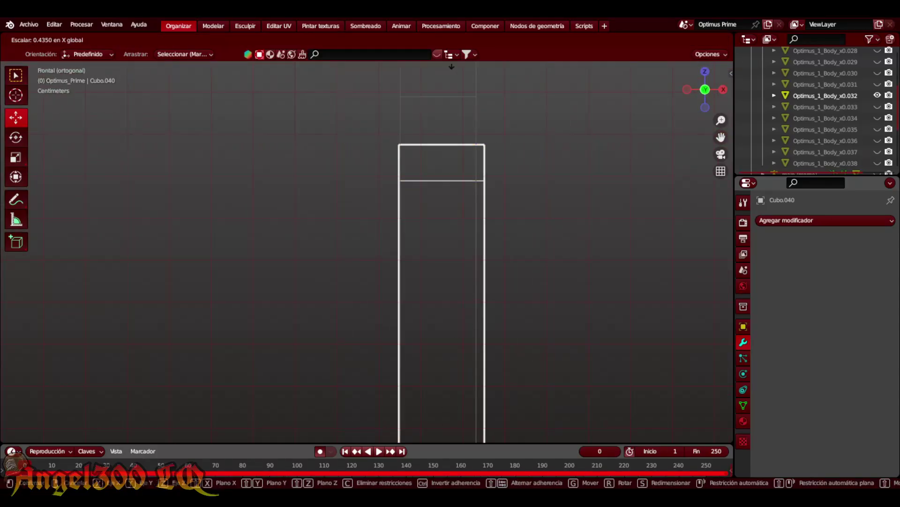
pyautogui.click(518, 260)
pyautogui.scroll(6, 518, 260)
# Move the plate's selected edge into position in the right side view
pyautogui.moveTo(495, 282); pyautogui.dragTo(422, 234, button='middle')
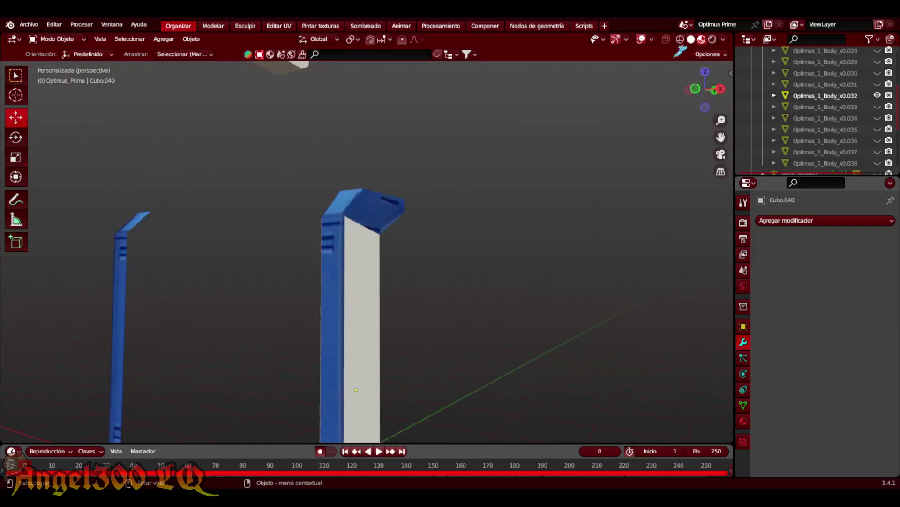
pyautogui.press('Tab')
pyautogui.press('KP_3')
pyautogui.press('g')
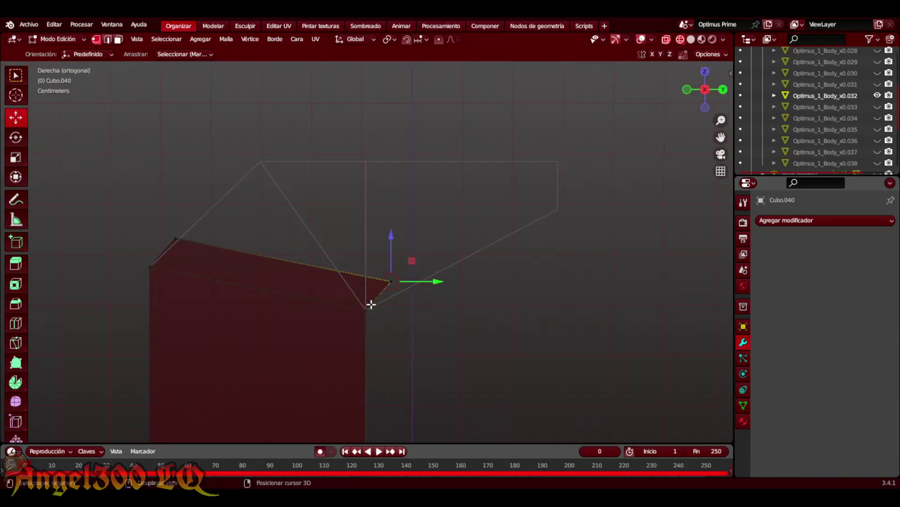
pyautogui.scroll(3, 547, 221)
pyautogui.click(422, 311)
pyautogui.moveTo(422, 311)
pyautogui.mouseDown(button='middle')
pyautogui.moveTo(493, 263)
pyautogui.moveTo(490, 212)
pyautogui.mouseUp(button='middle')
# Raise vertices to form the plate's peak
pyautogui.press('w')
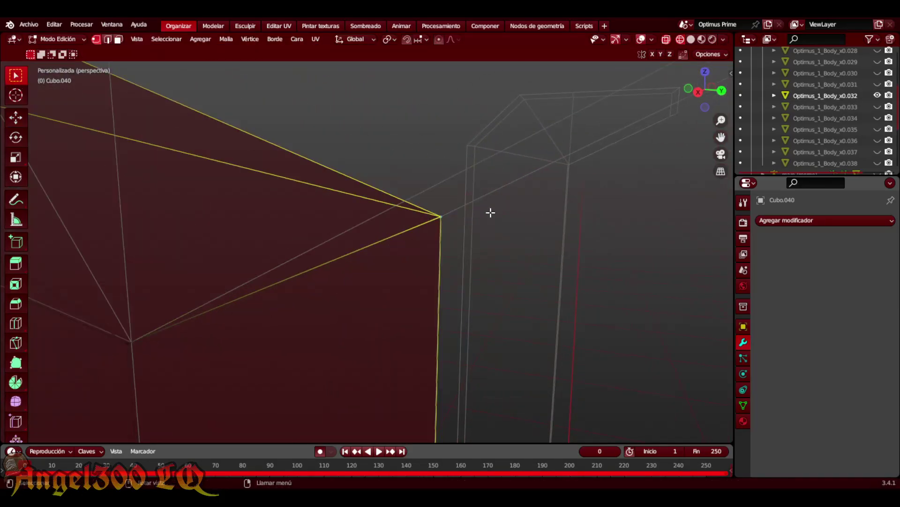
pyautogui.press('KP_3')
pyautogui.moveTo(338, 345); pyautogui.dragTo(388, 225)
pyautogui.scroll(3, 374, 149)
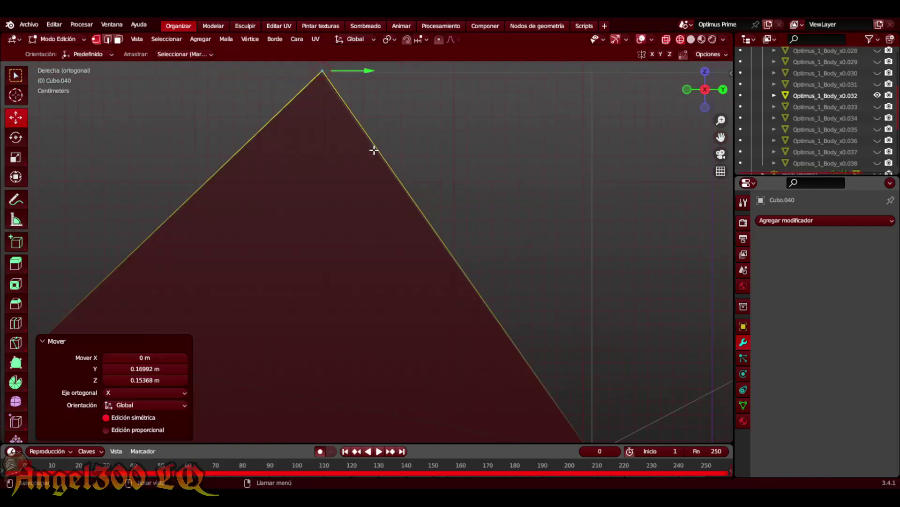
pyautogui.press('g')
pyautogui.click(575, 197)
pyautogui.press('g')
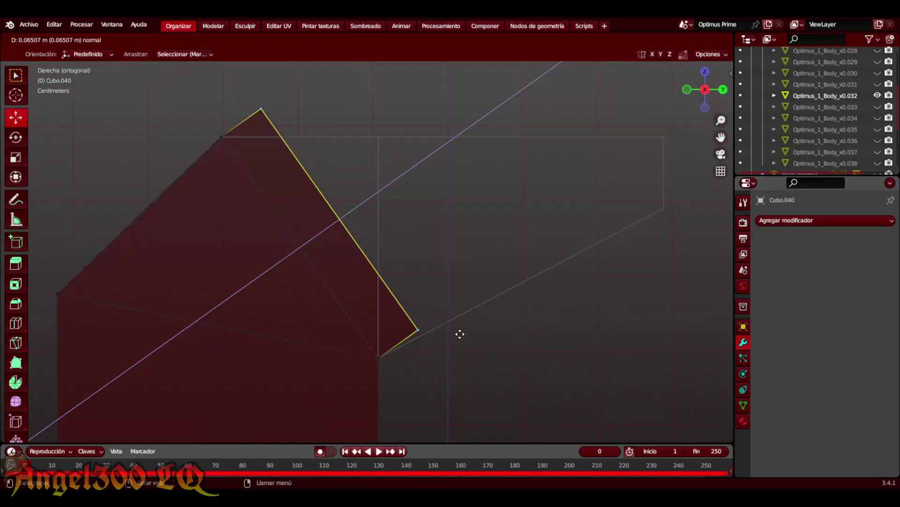
pyautogui.click(402, 341)
# Nudge the plate's corner vertex into place and select it
pyautogui.scroll(2, 403, 341)
pyautogui.moveTo(438, 315); pyautogui.dragTo(544, 199, button='middle')
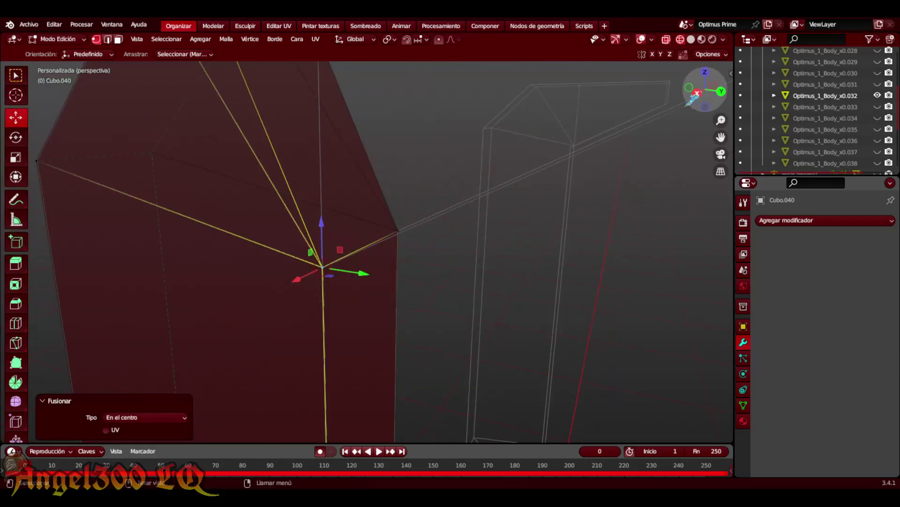
pyautogui.press('KP_3')
pyautogui.scroll(-3, 396, 154)
pyautogui.moveTo(396, 154); pyautogui.dragTo(398, 156)
pyautogui.scroll(2, 391, 202)
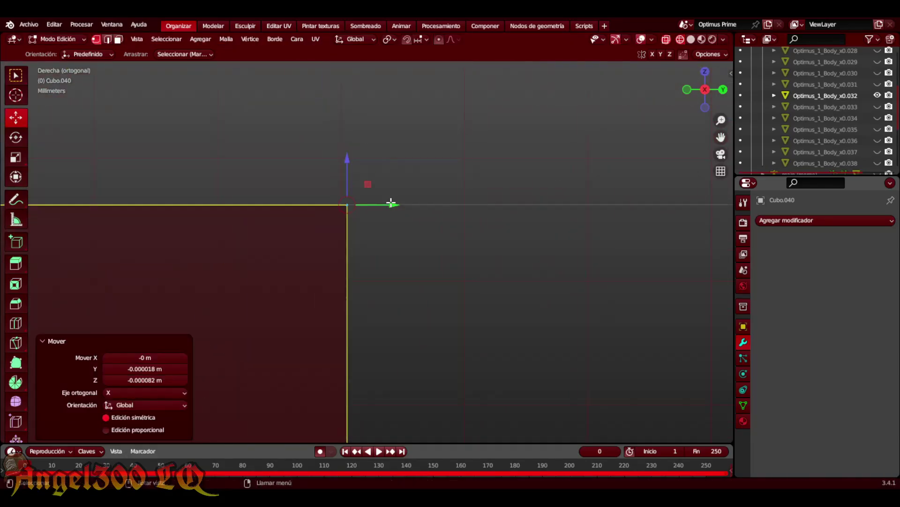
pyautogui.moveTo(306, 342); pyautogui.dragTo(442, 147)
# Extrude the corner vertex and raise it to angle the new edge
pyautogui.press('e')
pyautogui.scroll(3, 509, 197)
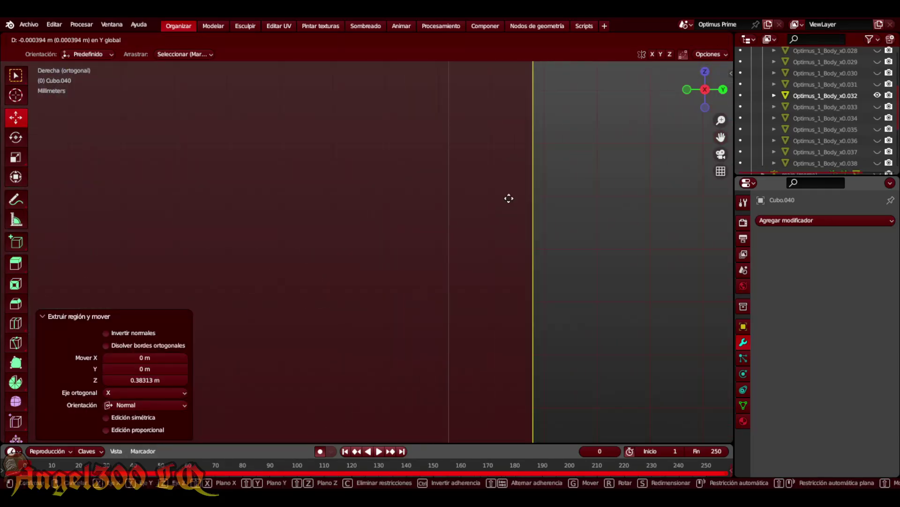
pyautogui.scroll(2, 412, 387)
pyautogui.moveTo(412, 387); pyautogui.dragTo(505, 148)
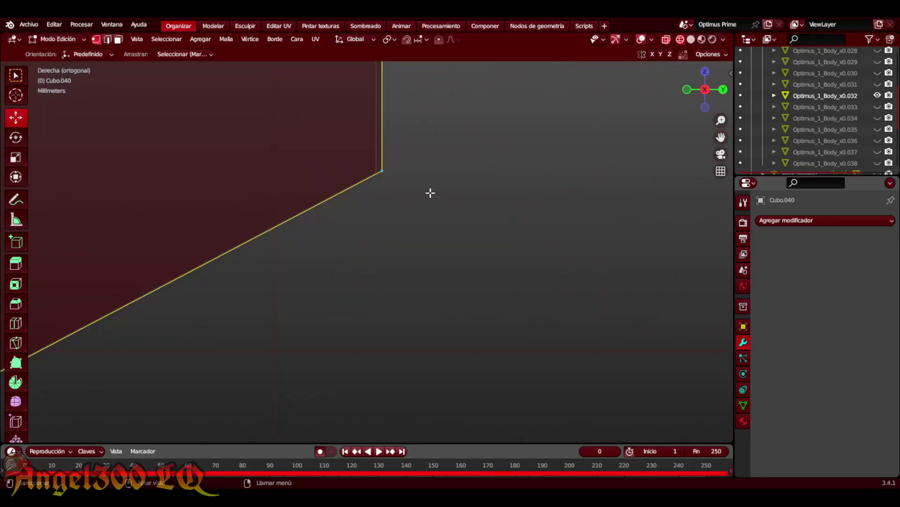
pyautogui.scroll(-3, 430, 192)
pyautogui.moveTo(406, 195); pyautogui.dragTo(332, 345, button='middle')
pyautogui.press('KP_3')
pyautogui.scroll(2, 348, 373)
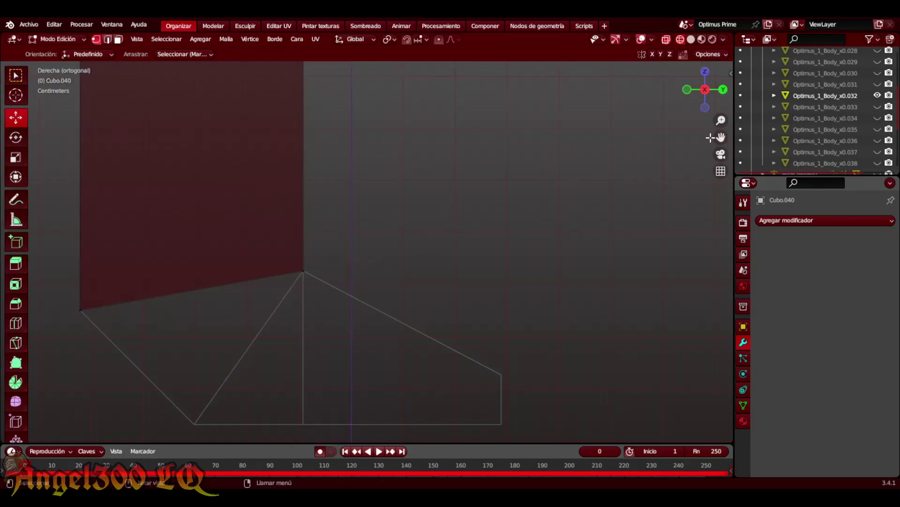
# Move the plate's bottom edge into place along Y and Z
pyautogui.moveTo(269, 362)
pyautogui.keyDown('shift'); pyautogui.mouseDown(button='middle')
pyautogui.moveTo(424, 237)
pyautogui.moveTo(376, 322)
pyautogui.mouseUp(button='middle'); pyautogui.keyUp('shift')
pyautogui.press('2')
pyautogui.click(225, 264)
pyautogui.press('KP_3')
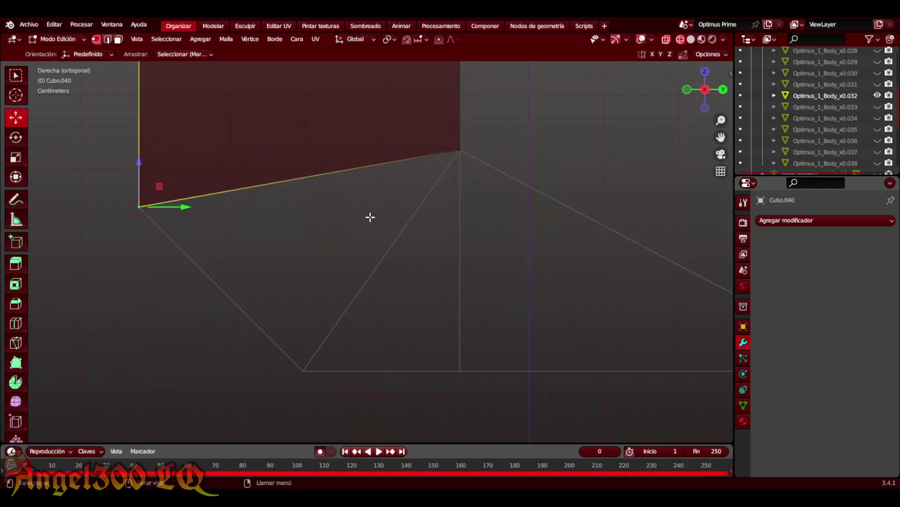
pyautogui.press('g')
pyautogui.click(523, 195)
pyautogui.moveTo(522, 195); pyautogui.dragTo(660, 128, button='middle')
pyautogui.press('KP_3')
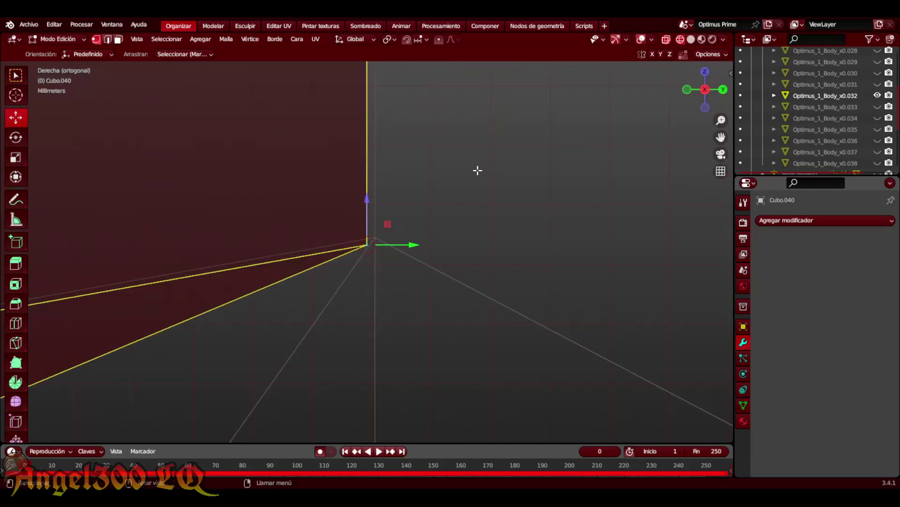
# Reposition the next vertex to refine the bracket outline
pyautogui.press('g')
pyautogui.click(457, 155)
pyautogui.scroll(3, 349, 279)
pyautogui.press('g')
pyautogui.click(310, 294)
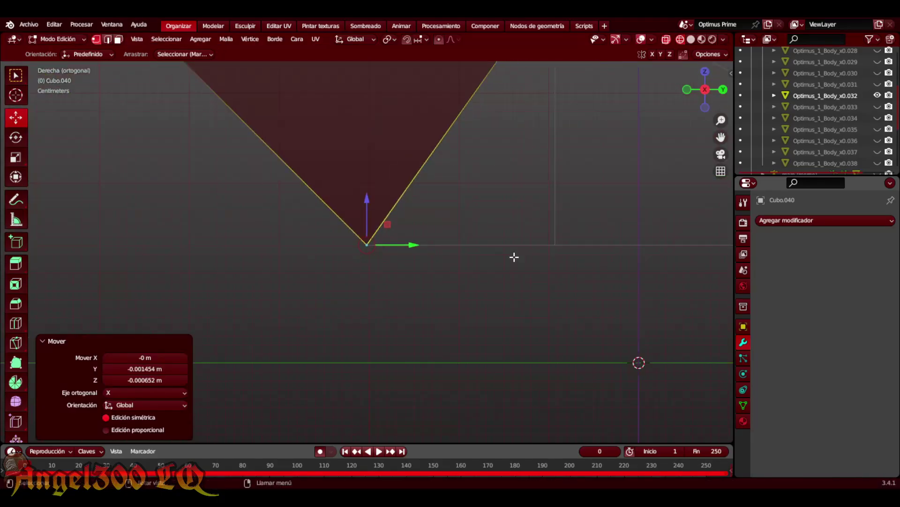
pyautogui.moveTo(515, 255); pyautogui.dragTo(479, 140, button='middle')
pyautogui.press('KP_3')
pyautogui.moveTo(607, 218); pyautogui.dragTo(516, 188, button='middle')
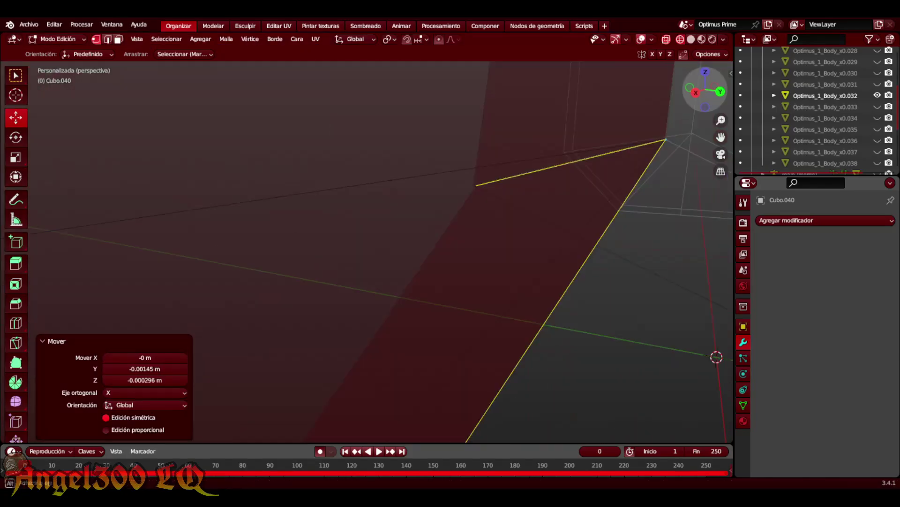
# Straighten the corner vertex to square up the plate's edges
pyautogui.press('m')
pyautogui.press('Escape')
pyautogui.press('KP_3')
pyautogui.scroll(-5, 372, 273)
pyautogui.press('g')
pyautogui.click(406, 278)
pyautogui.scroll(4, 406, 277)
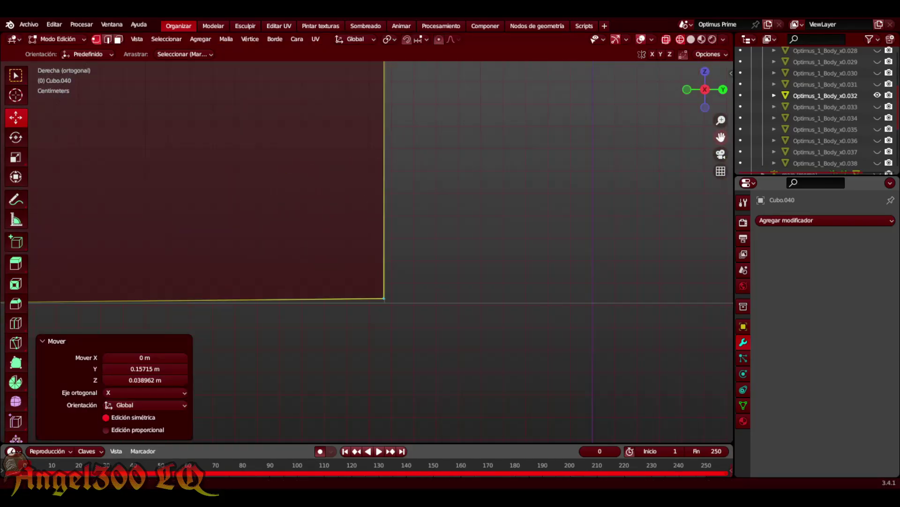
pyautogui.scroll(-4, 320, 295)
# Extrude the plate's bottom vertices along Y to thicken the bracket
pyautogui.moveTo(280, 334); pyautogui.dragTo(487, 108)
pyautogui.press('e')
pyautogui.click(597, 258)
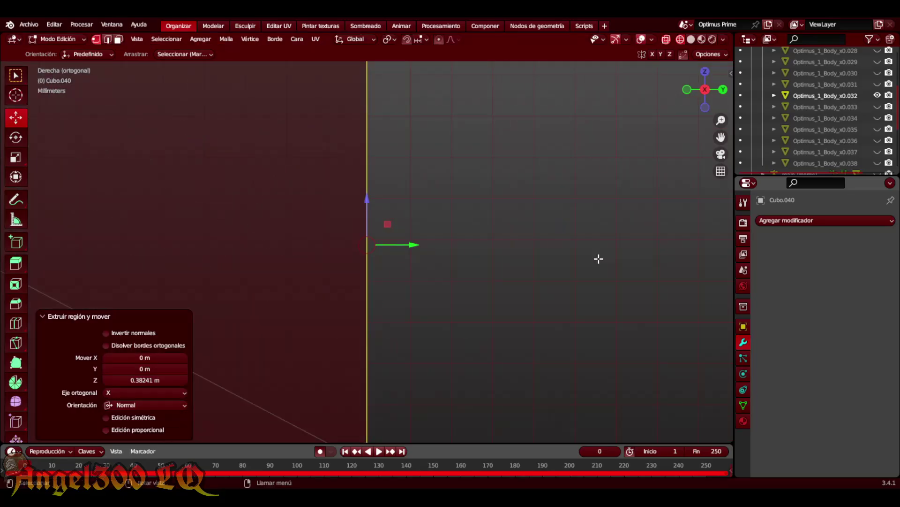
pyautogui.press('g')
pyautogui.click(57, 320)
pyautogui.scroll(-3, 330, 151)
pyautogui.scroll(-3, 330, 151)
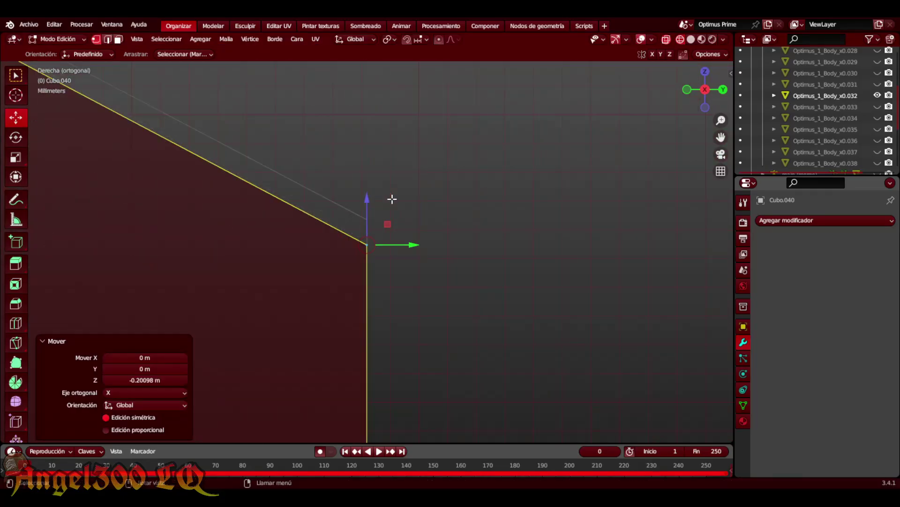
pyautogui.scroll(-3, 392, 197)
pyautogui.press('Tab')
pyautogui.moveTo(534, 185); pyautogui.dragTo(609, 141, button='middle')
pyautogui.click(702, 39)
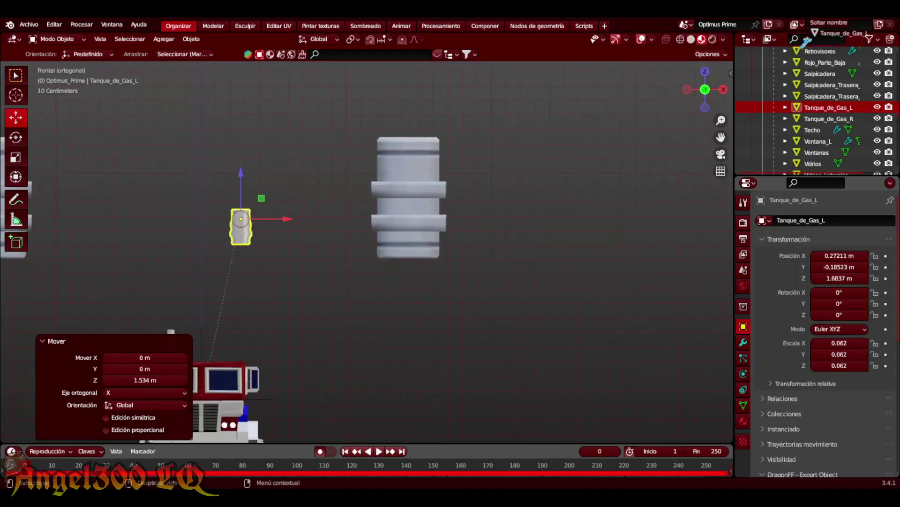
# Move Tanque_de_Gas_L along the Y axis from the right side view
pyautogui.scroll(5, 871, 125)
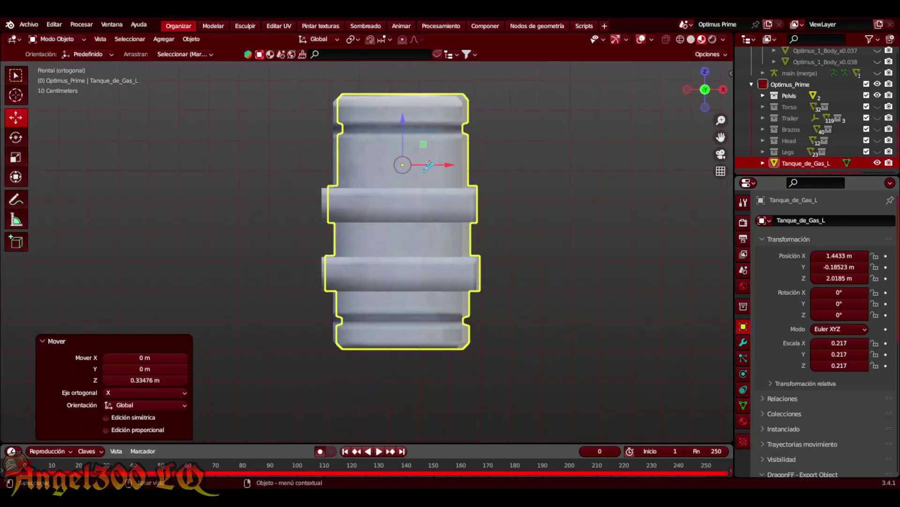
pyautogui.press('KP_3')
pyautogui.press('g')
pyautogui.press('y')
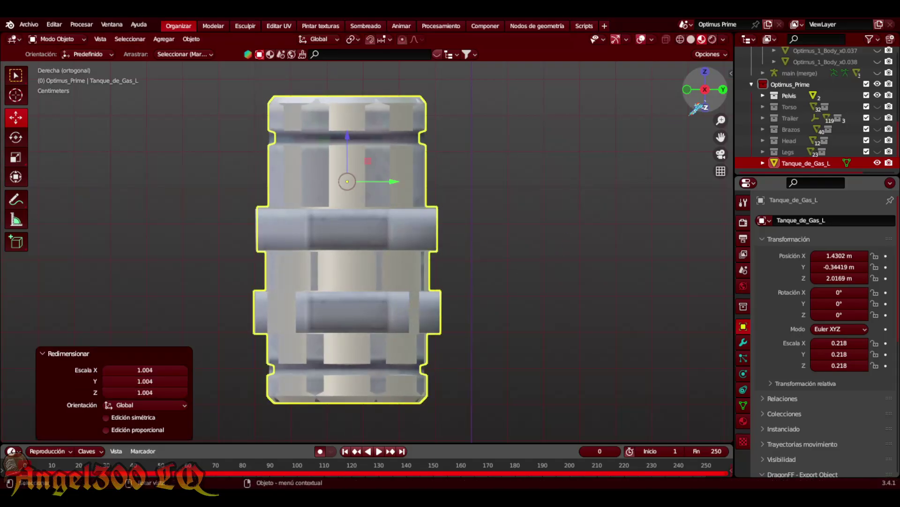
pyautogui.moveTo(347, 234); pyautogui.dragTo(413, 211, button='middle')
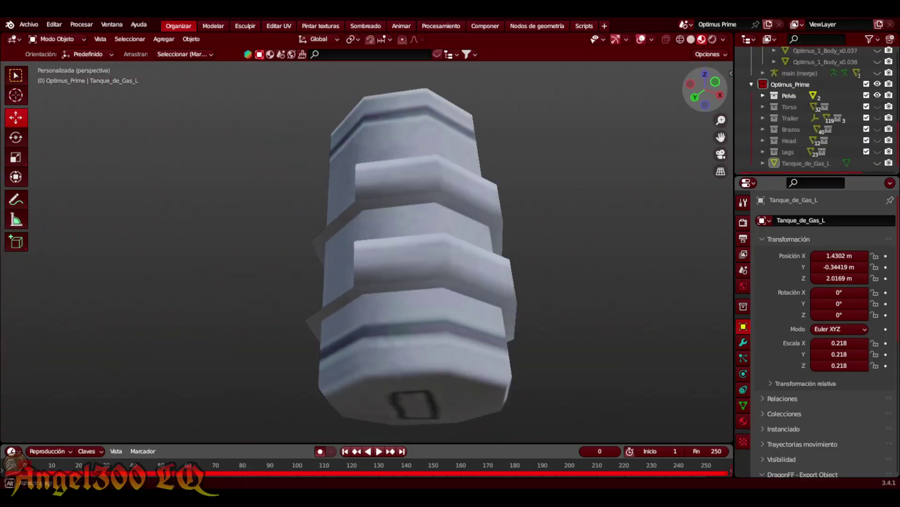
# Add a Symmetrize modifier to Tanque_de_Gas_L to mirror it to the other side
pyautogui.click(806, 163)
pyautogui.click(743, 342)
pyautogui.click(825, 220)
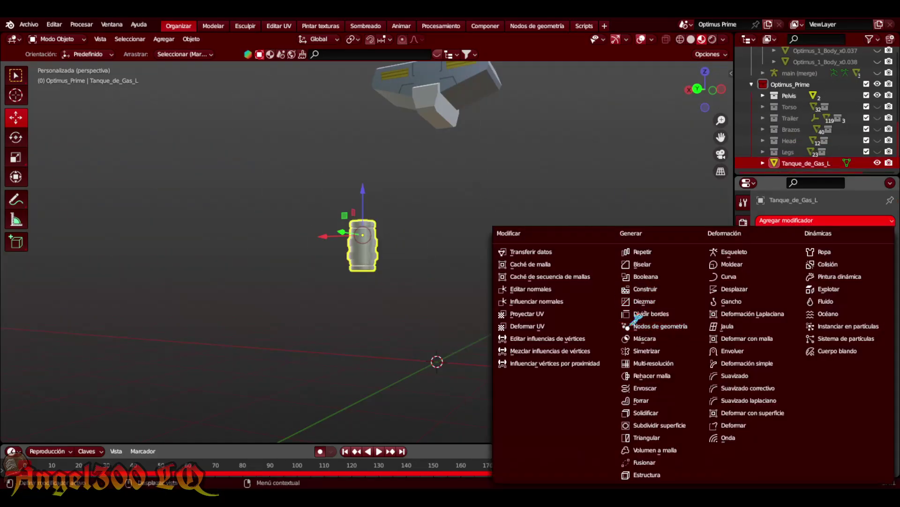
pyautogui.click(645, 351)
pyautogui.moveTo(647, 168); pyautogui.dragTo(713, 131, button='middle')
pyautogui.scroll(4, 866, 100)
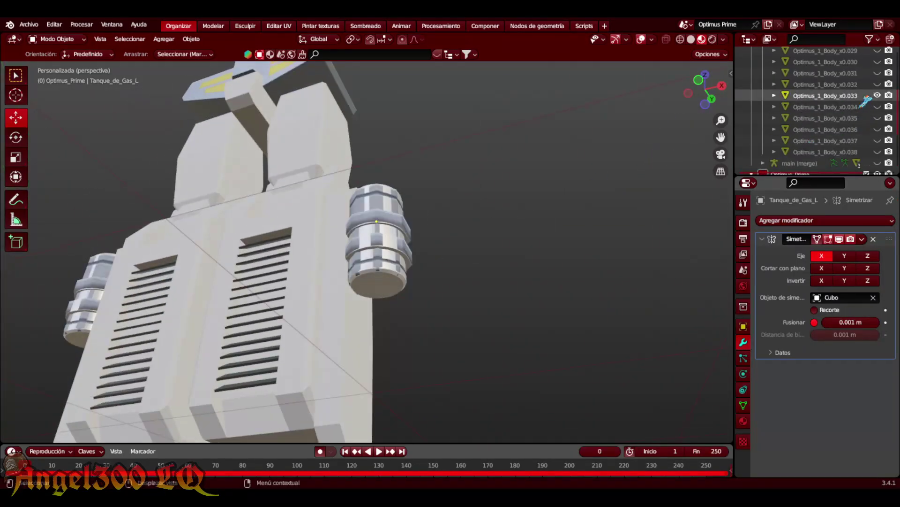
pyautogui.scroll(1, 789, 170)
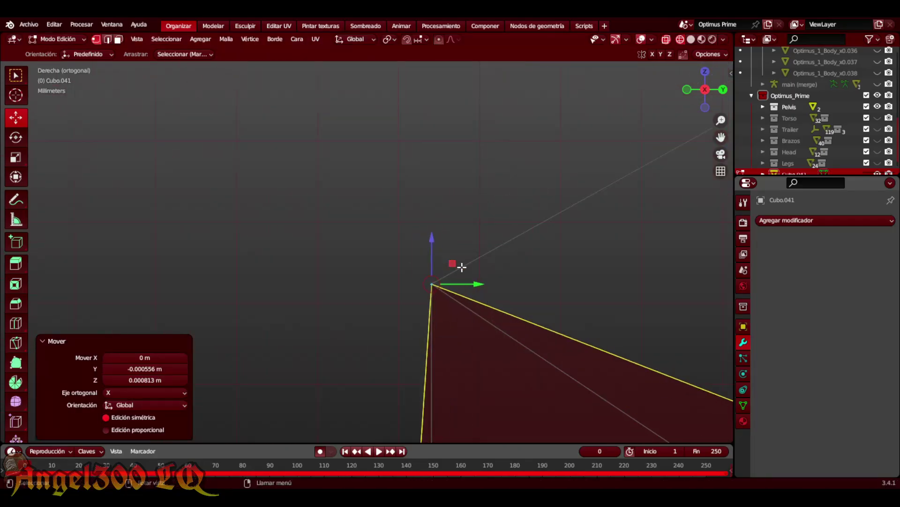
# Reposition the plate's top corner vertices to start narrowing it into a strip
pyautogui.keyDown('shift'); pyautogui.moveTo(695, 147); pyautogui.dragTo(178, 174, button='middle'); pyautogui.keyUp('shift')
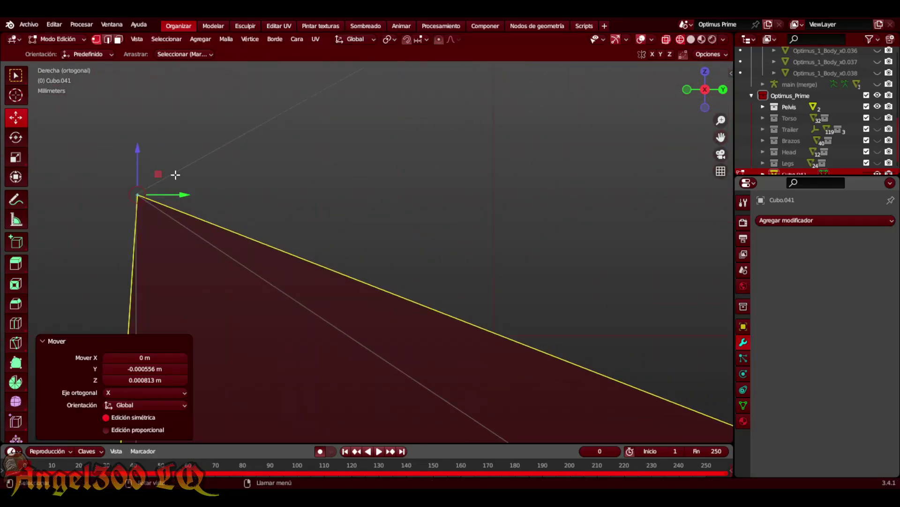
pyautogui.scroll(-2, 178, 174)
pyautogui.press('g')
pyautogui.click(440, 142)
pyautogui.scroll(2, 422, 275)
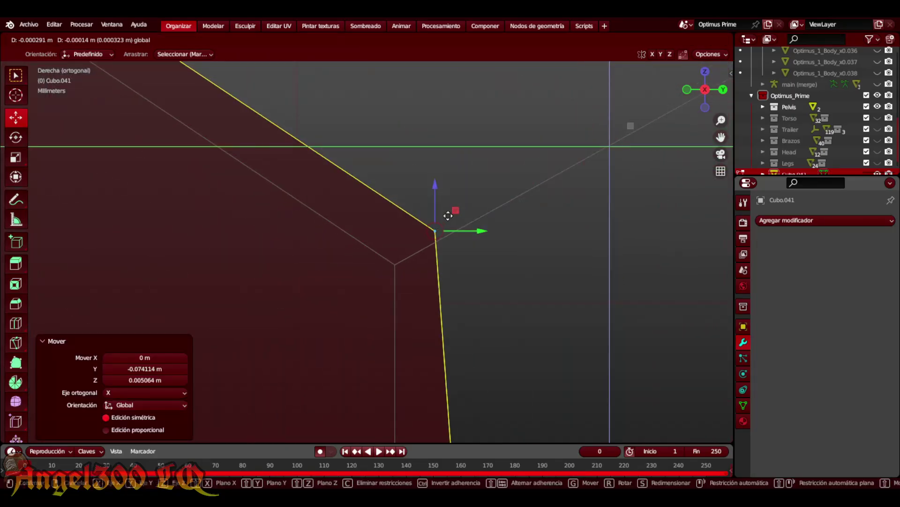
pyautogui.scroll(-5, 416, 267)
pyautogui.press('g')
pyautogui.scroll(2, 375, 361)
pyautogui.click(429, 368)
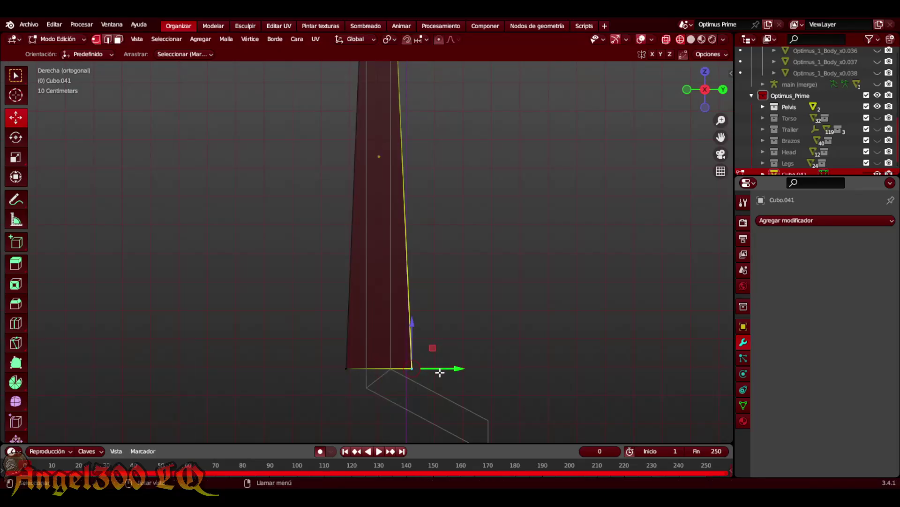
# Move further vertices to angle the plate's edge into a diagonal
pyautogui.scroll(3, 414, 370)
pyautogui.press('g')
pyautogui.click(429, 272)
pyautogui.scroll(3, 526, 281)
pyautogui.scroll(-3, 528, 281)
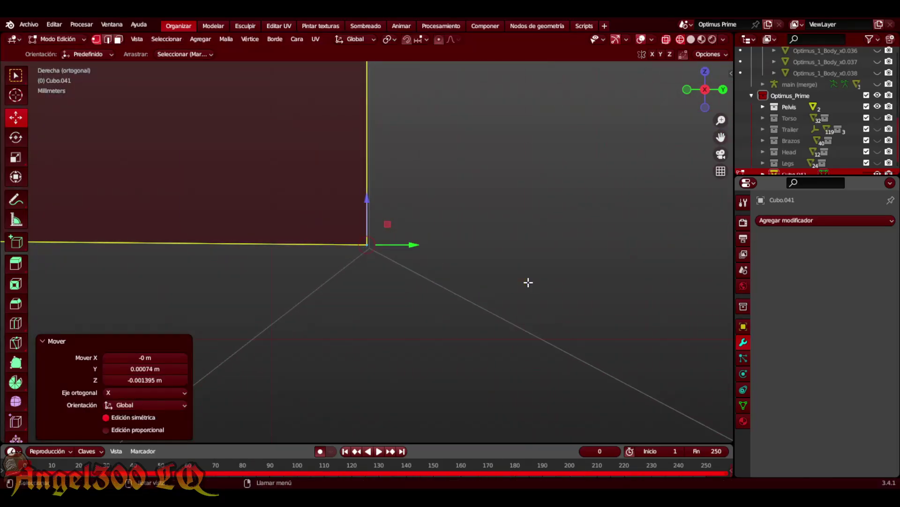
pyautogui.press('g')
pyautogui.click(287, 306)
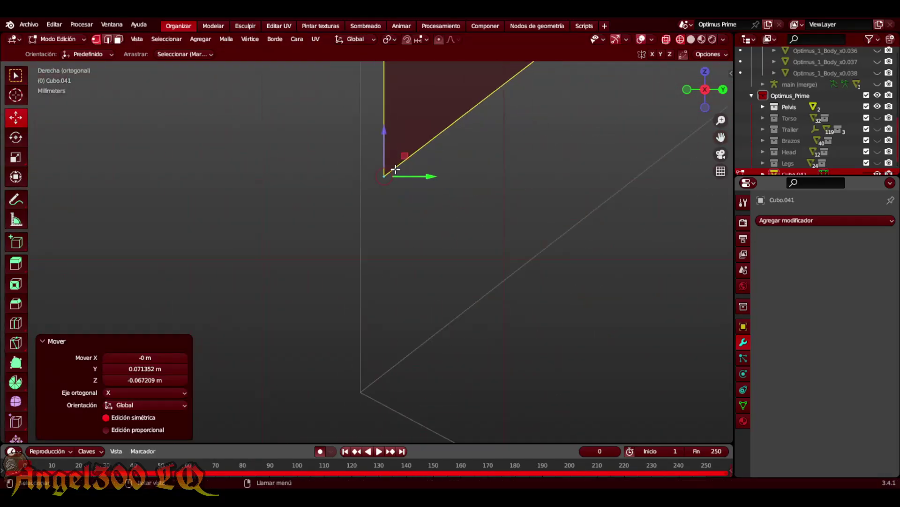
pyautogui.press('g')
pyautogui.click(412, 369)
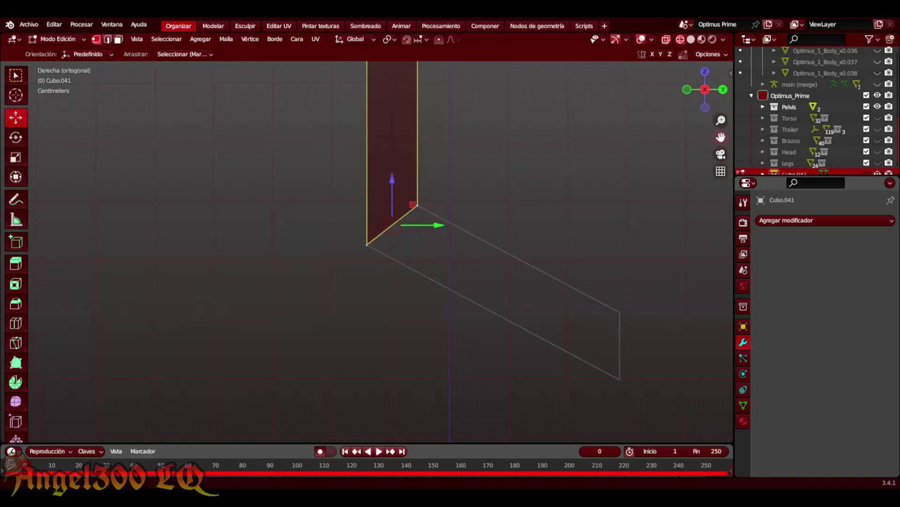
# Extrude a new vertex from the corner and place it to extend the bracket
pyautogui.press('e')
pyautogui.click(557, 382)
pyautogui.press('g')
pyautogui.click(518, 247)
pyautogui.scroll(5, 519, 247)
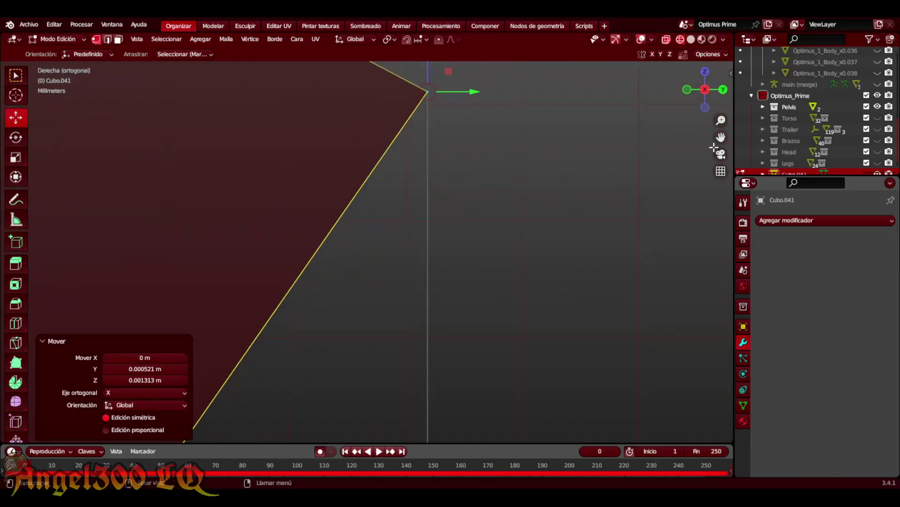
pyautogui.scroll(-3, 680, 141)
pyautogui.scroll(-2, 515, 246)
# Slide a vertex along Y and check the plate from the front view
pyautogui.press('g')
pyautogui.press('y')
pyautogui.click(388, 318)
pyautogui.press('KP_1')
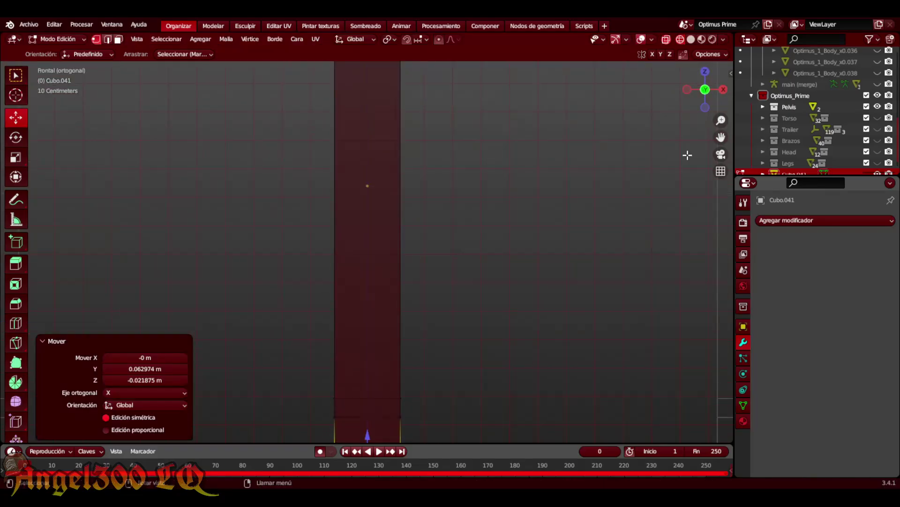
# In Object Mode, shift the whole plate along X
pyautogui.press('Tab')
pyautogui.scroll(-5, 327, 237)
pyautogui.press('g')
pyautogui.press('x')
pyautogui.click(338, 241)
pyautogui.scroll(5, 352, 244)
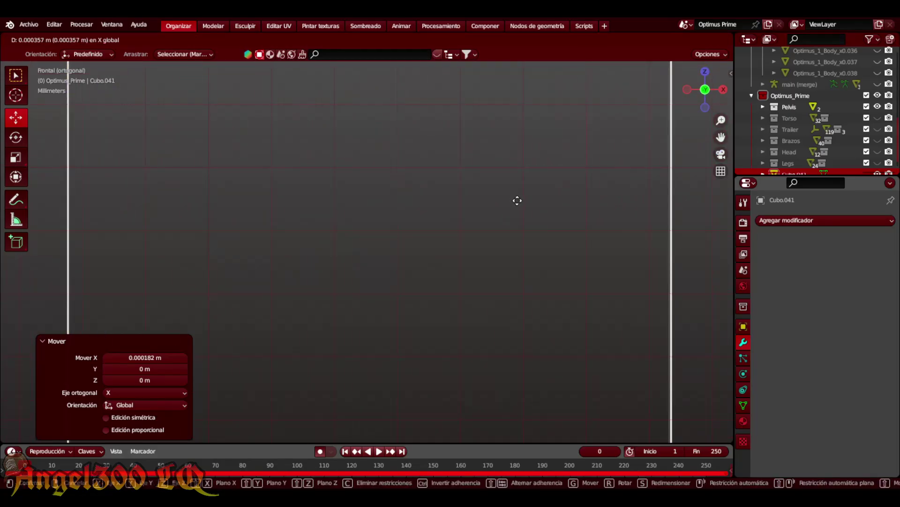
# Back in Edit Mode, from the right view, move the selected edges down and left
pyautogui.press('Tab')
pyautogui.scroll(3, 267, 211)
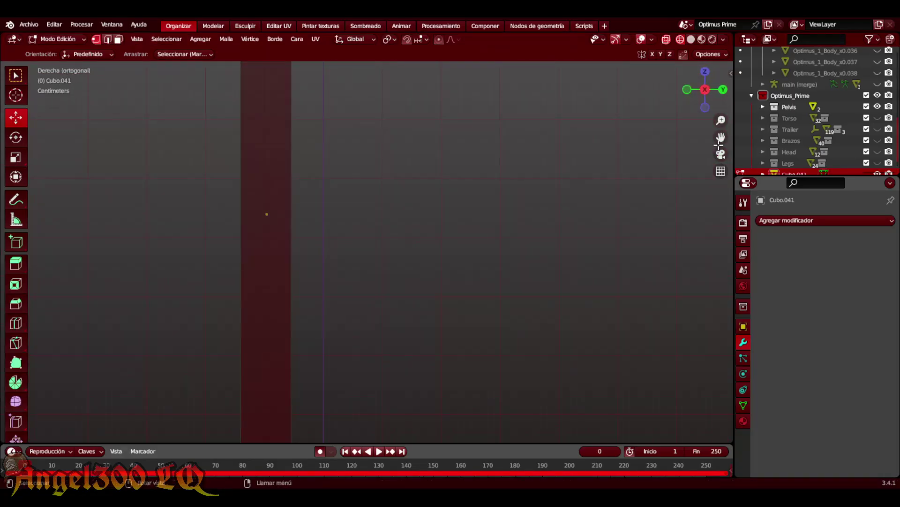
pyautogui.press('ctrl+KP_3')
pyautogui.scroll(3, 533, 183)
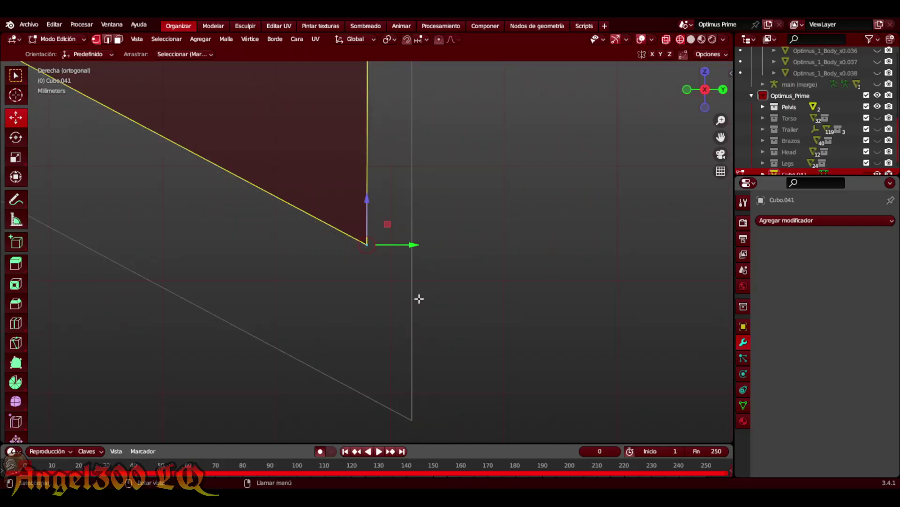
pyautogui.moveTo(387, 224); pyautogui.dragTo(368, 273)
pyautogui.scroll(-3, 623, 189)
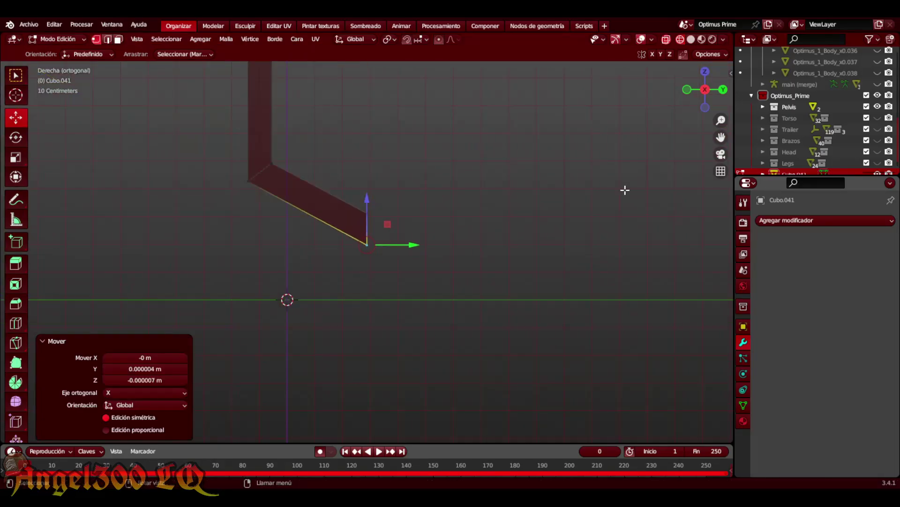
# Move the selected vertices up and right to form the bracket's bend
pyautogui.moveTo(721, 137); pyautogui.dragTo(711, 139)
pyautogui.moveTo(313, 285); pyautogui.dragTo(463, 191)
pyautogui.scroll(3, 466, 171)
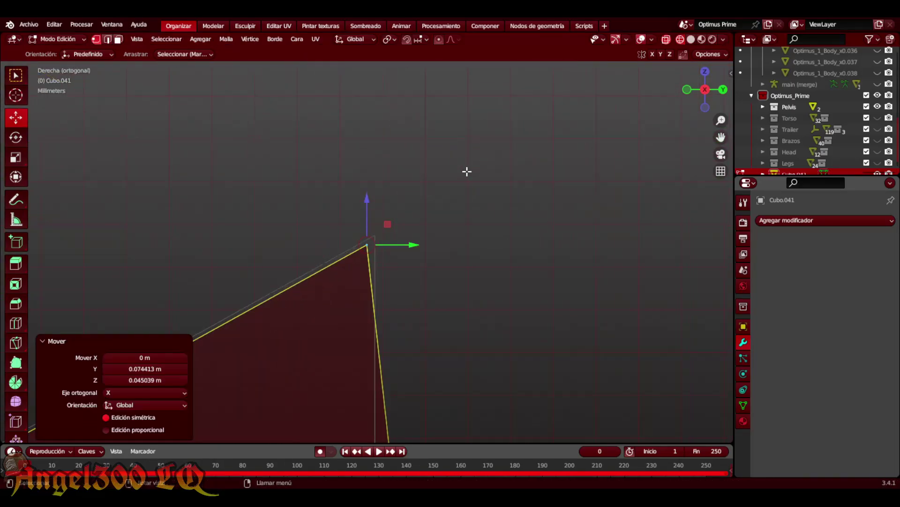
pyautogui.scroll(3, 387, 224)
# Slide a final corner vertex along Y, then return to Object Mode to inspect the bracket
pyautogui.keyDown('shift'); pyautogui.moveTo(557, 177); pyautogui.dragTo(446, 191, button='middle'); pyautogui.keyUp('shift')
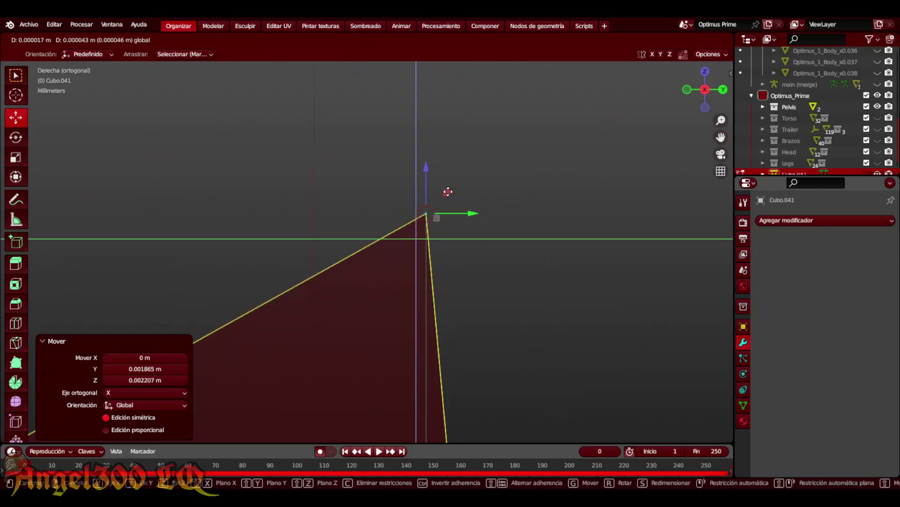
pyautogui.scroll(-3, 660, 199)
pyautogui.moveTo(646, 198); pyautogui.dragTo(648, 197)
pyautogui.scroll(3, 690, 140)
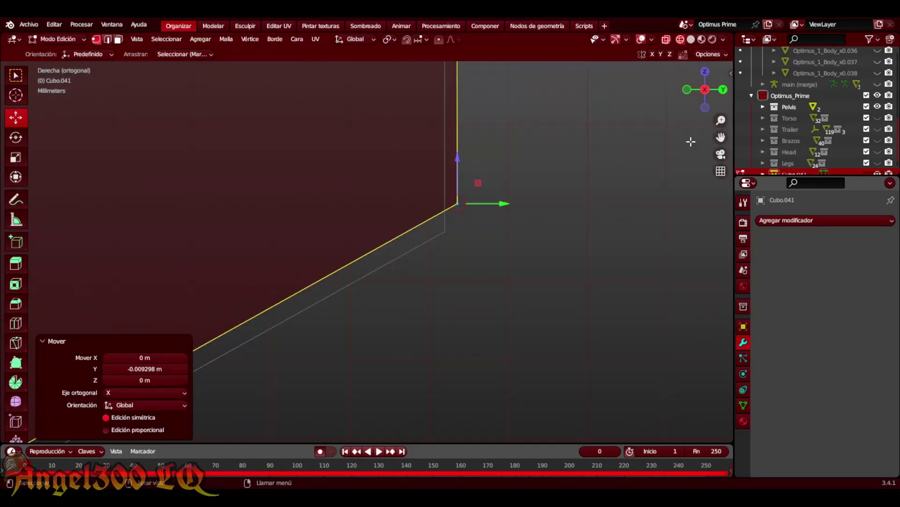
pyautogui.moveTo(680, 159); pyautogui.dragTo(679, 162)
pyautogui.scroll(-5, 679, 161)
pyautogui.moveTo(583, 175); pyautogui.dragTo(483, 188, button='middle')
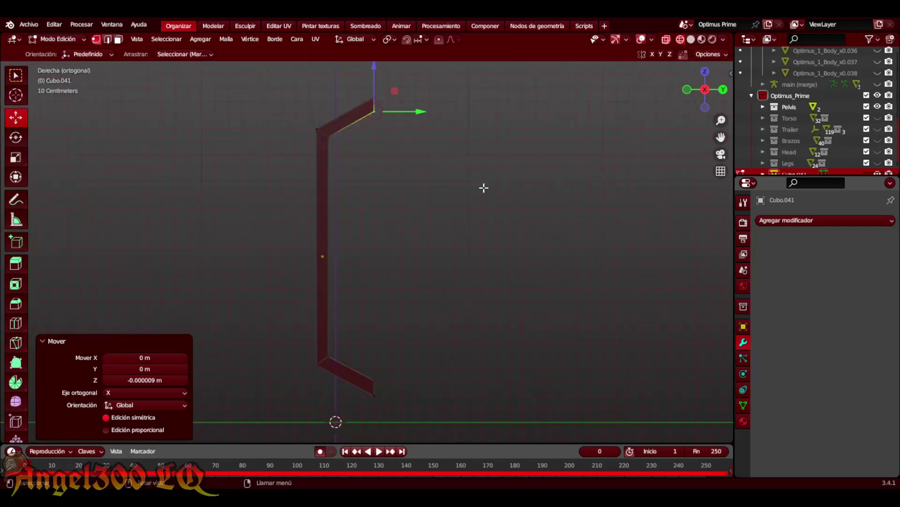
pyautogui.press('Tab')
pyautogui.moveTo(544, 232); pyautogui.dragTo(657, 220, button='middle')
pyautogui.scroll(-1, 873, 167)
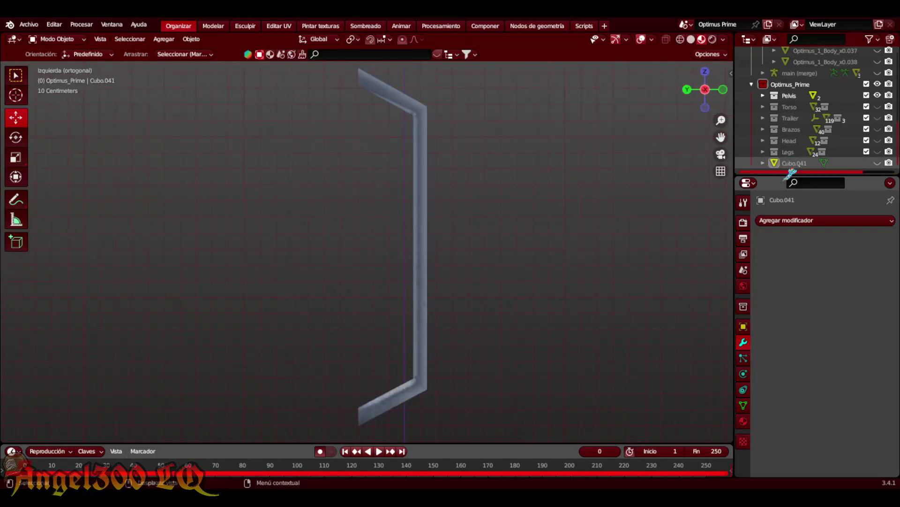
# Add an X-axis Mirror modifier using Cubo as mirror object and unhide the Legs collection
pyautogui.scroll(4, 865, 155)
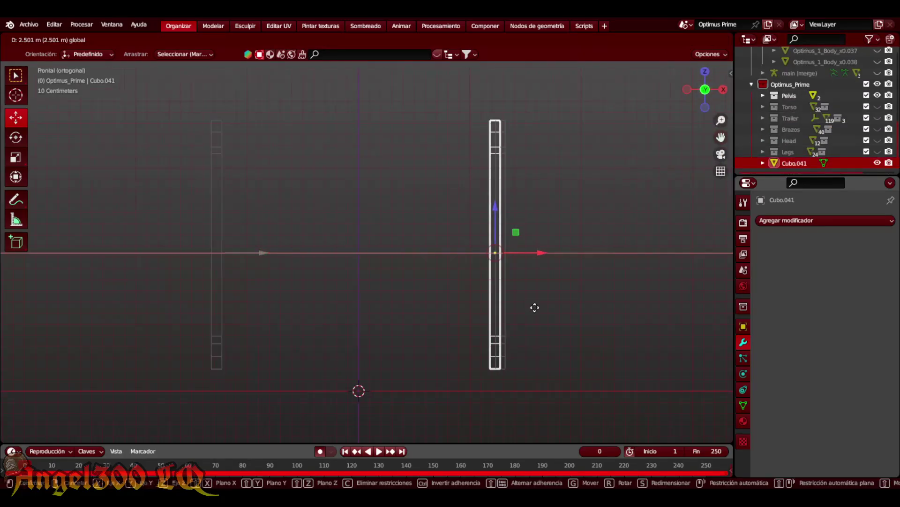
pyautogui.click(744, 343)
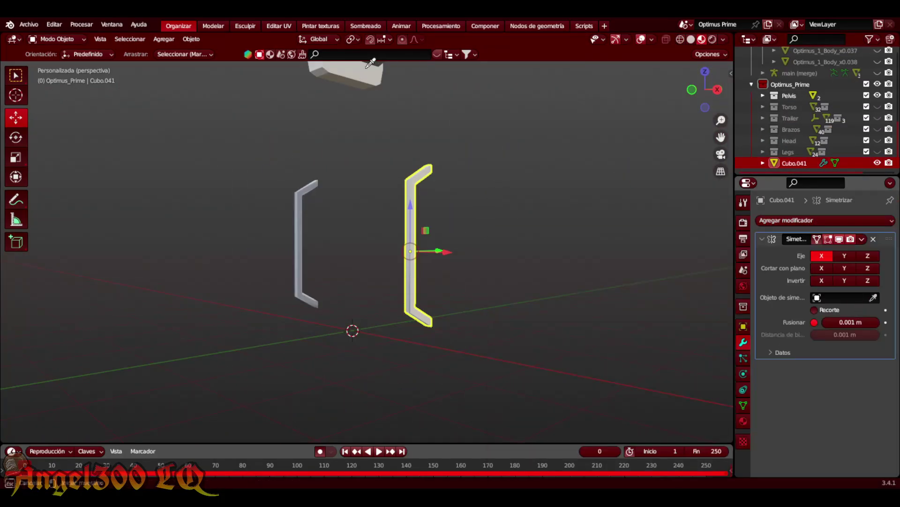
pyautogui.click(878, 152)
pyautogui.moveTo(609, 187)
pyautogui.mouseDown(button='middle')
pyautogui.moveTo(640, 134)
pyautogui.moveTo(563, 155)
pyautogui.mouseUp(button='middle')
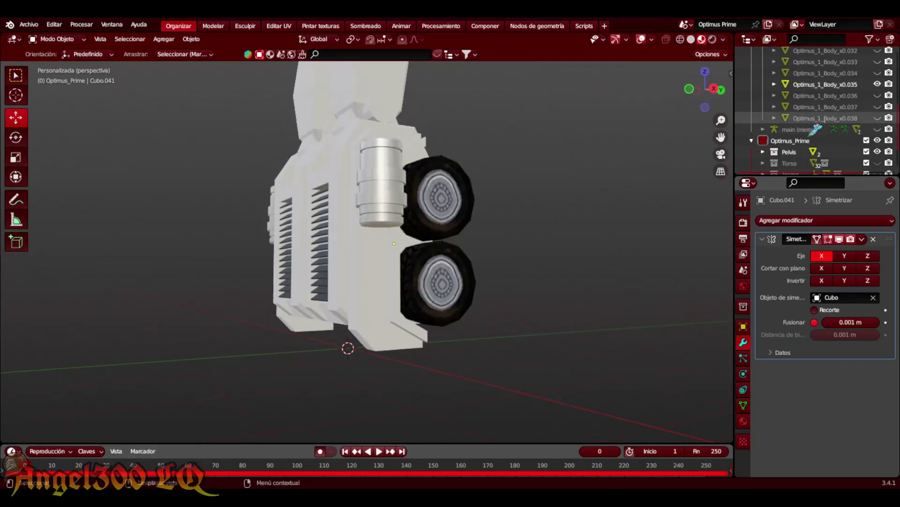
pyautogui.scroll(-3, 867, 127)
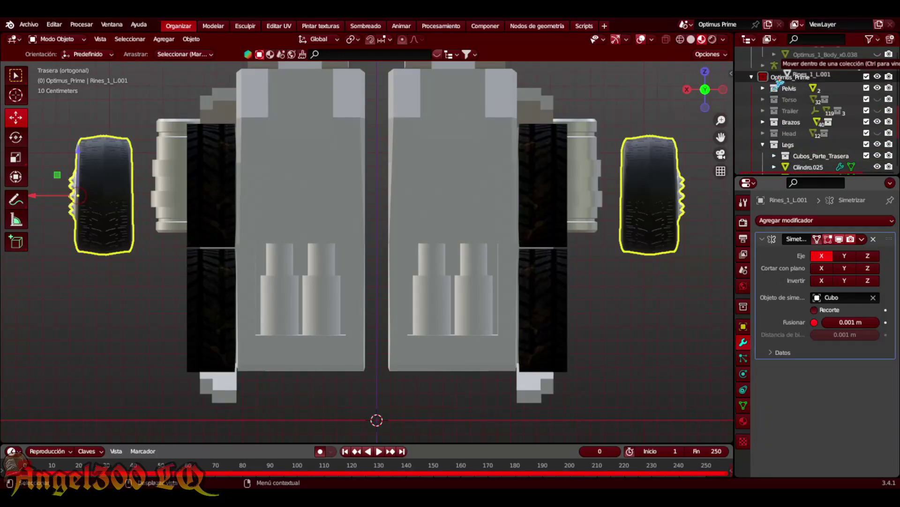
# Shift the leg wheel sideways along X and enlarge it slightly
pyautogui.moveTo(288, 213); pyautogui.dragTo(271, 216)
pyautogui.click(335, 228)
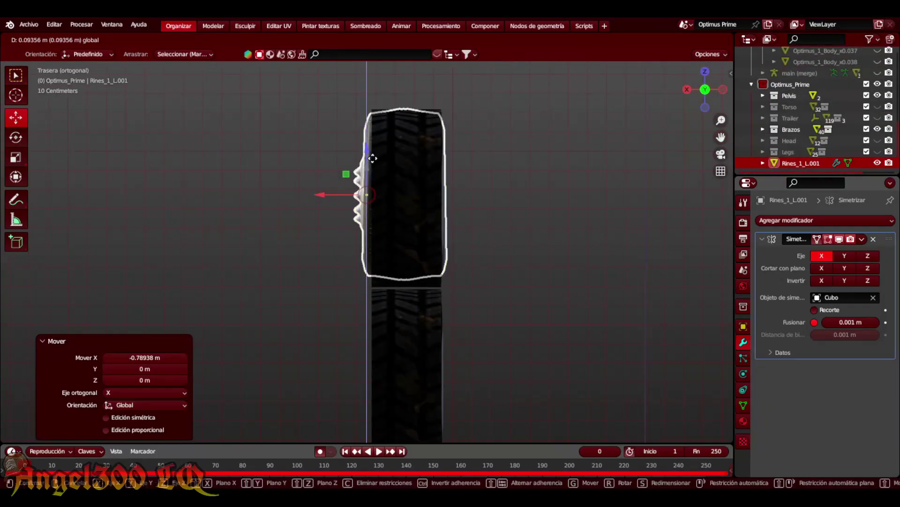
pyautogui.press('KP_3')
pyautogui.press('g')
pyautogui.press('z')
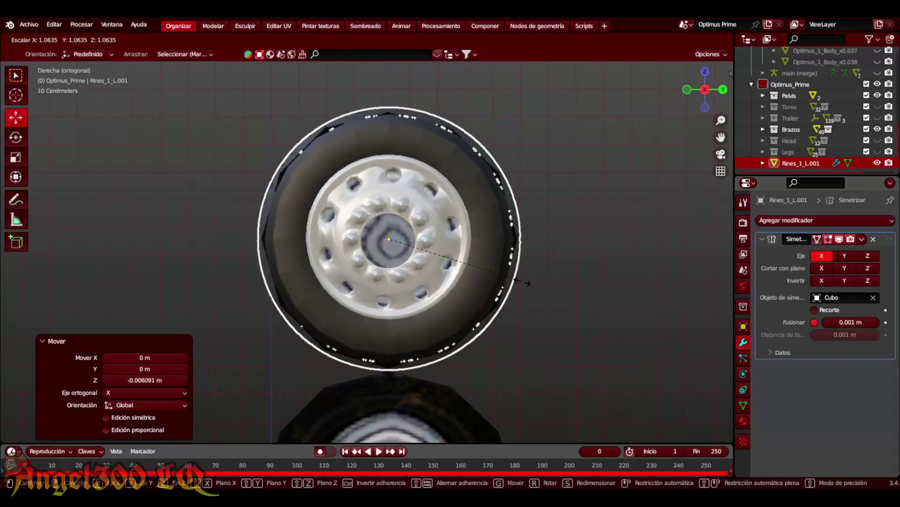
pyautogui.moveTo(521, 282); pyautogui.dragTo(628, 242, button='middle')
pyautogui.press('KP_3')
# Narrow the wheel along X and settle its position, checking front and side views
pyautogui.press('g')
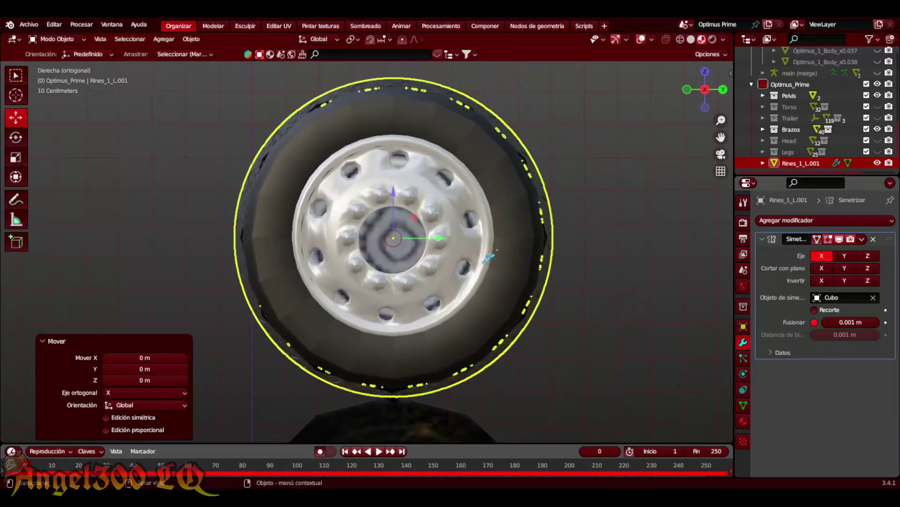
pyautogui.press('s')
pyautogui.click(490, 257)
pyautogui.click(687, 89)
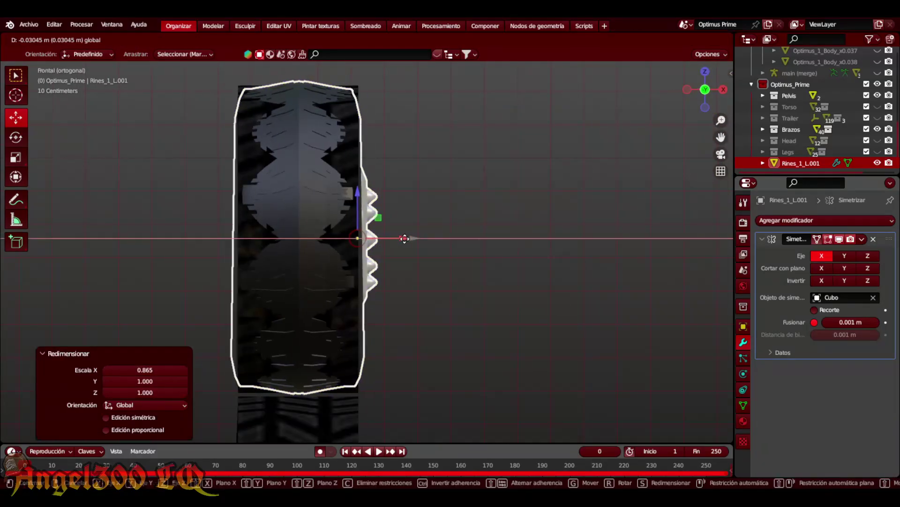
pyautogui.press('KP_3')
pyautogui.moveTo(366, 253); pyautogui.dragTo(394, 244, button='middle')
# Reselect the wheel and frame it in the right side view
pyautogui.hotkey('alt', 'a')
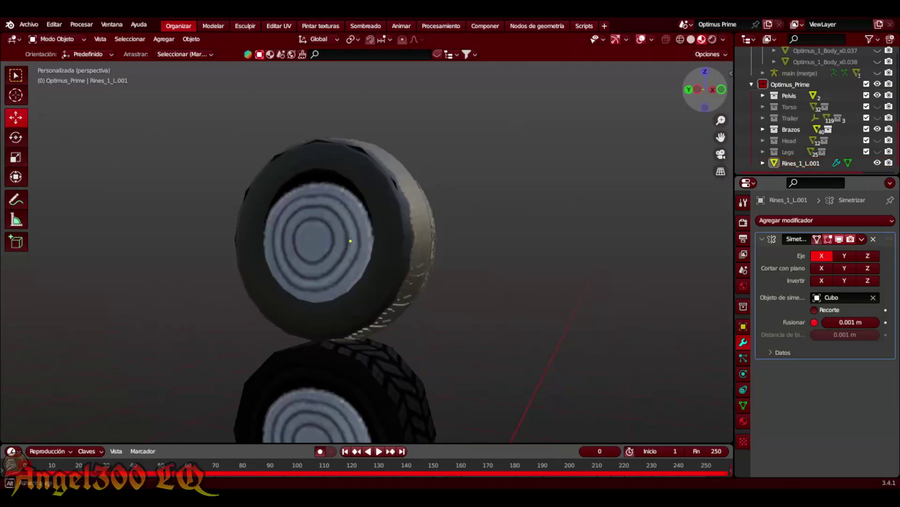
pyautogui.moveTo(705, 89); pyautogui.dragTo(693, 109)
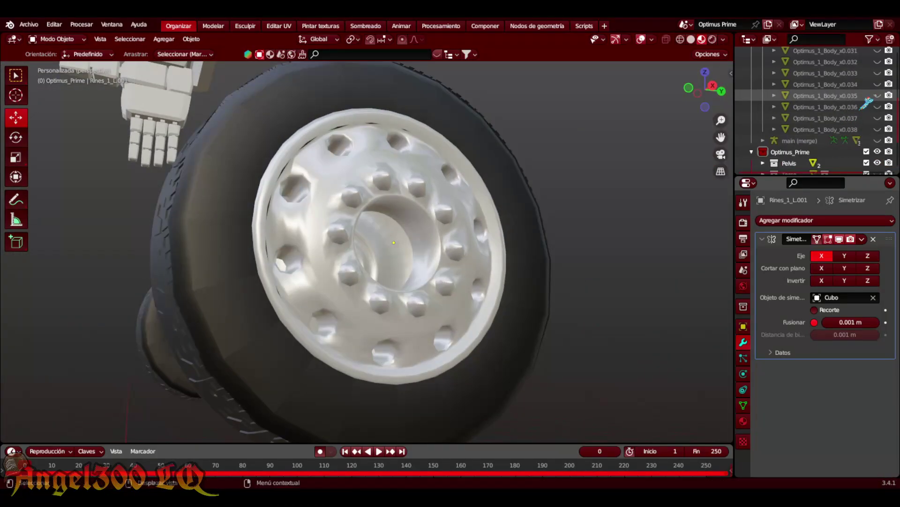
pyautogui.click(393, 242)
pyautogui.press('KP_Decimal')
pyautogui.press('KP_3')
# Duplicate the wheel and move the copy straight down along Z below the original
pyautogui.hotkey('shift', 'd')
pyautogui.press('z')
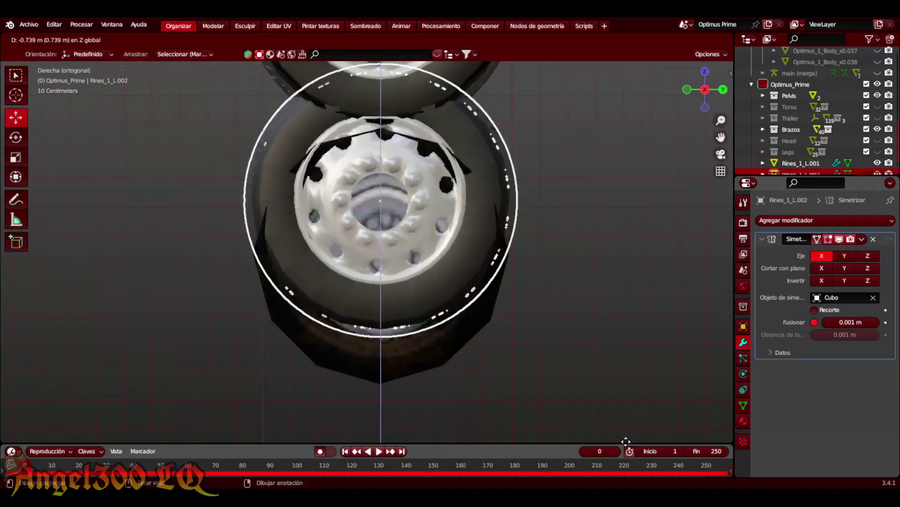
pyautogui.click(617, 90)
pyautogui.moveTo(705, 89); pyautogui.dragTo(694, 101)
pyautogui.press('KP_1')
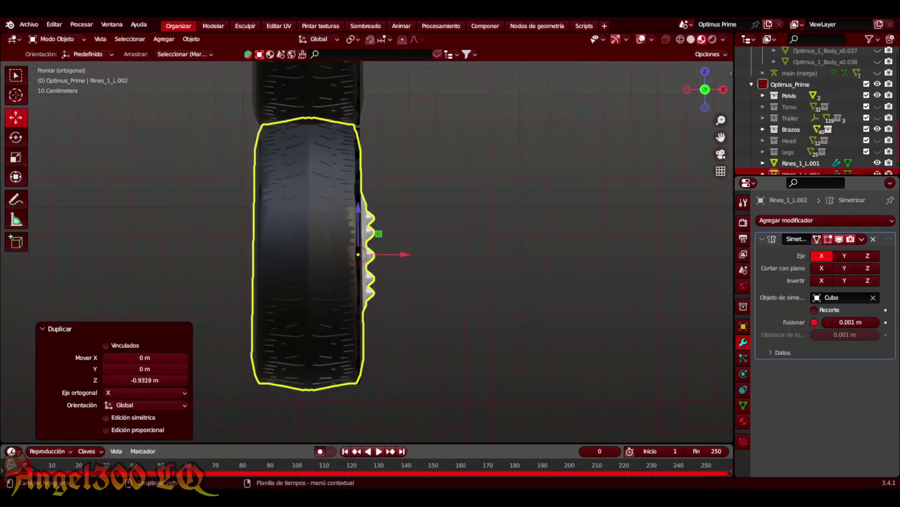
# Scale the upper wheel to 0.96 and view both wheels in perspective
pyautogui.click(800, 162)
pyautogui.press('KP_Decimal')
pyautogui.moveTo(586, 197); pyautogui.dragTo(605, 161, button='middle')
pyautogui.write('s.96')
pyautogui.press('Return')
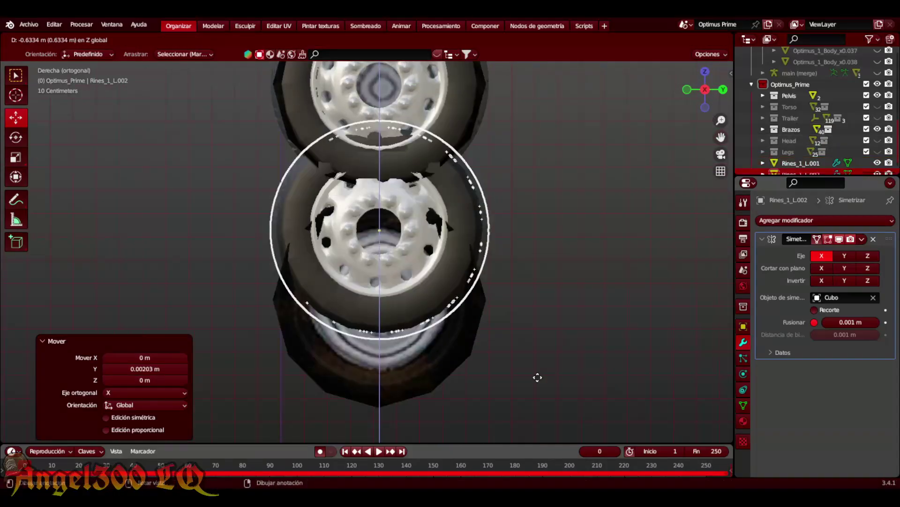
pyautogui.click(563, 441)
pyautogui.moveTo(562, 442); pyautogui.dragTo(656, 94, button='middle')
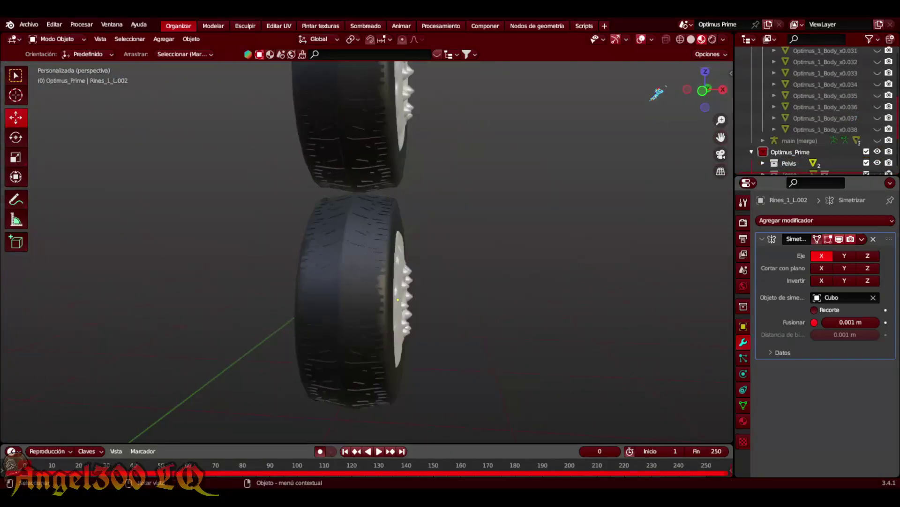
pyautogui.scroll(-5, 868, 136)
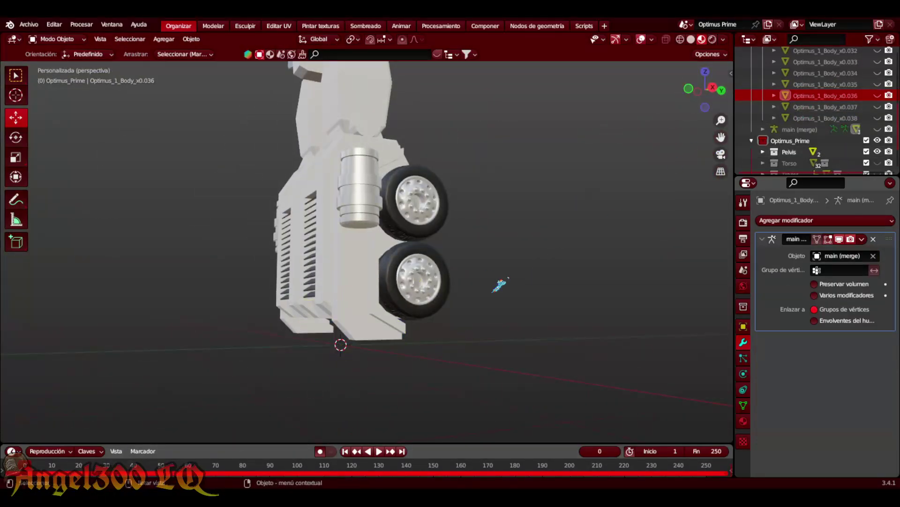
# Hide the white leg geometry and select the two blue parts
pyautogui.press('h')
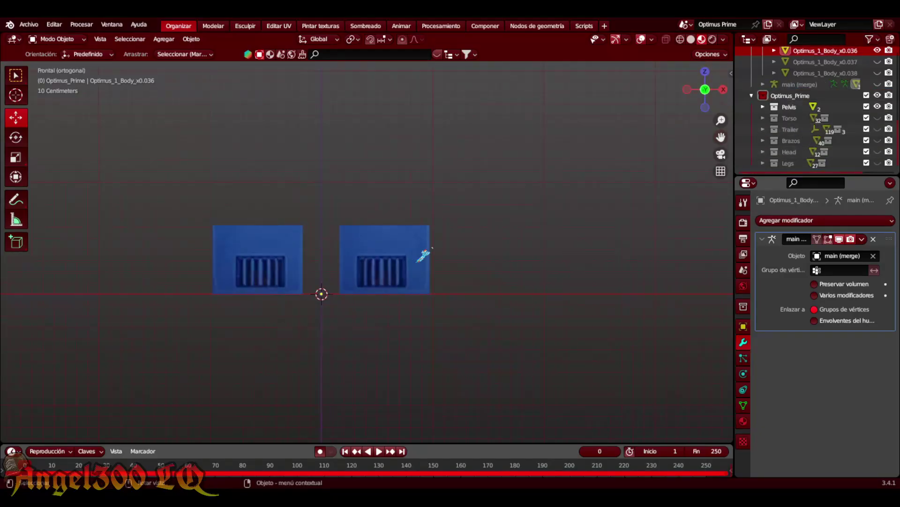
pyautogui.press('a')
pyautogui.moveTo(484, 302)
pyautogui.mouseDown(button='middle')
pyautogui.moveTo(610, 262)
pyautogui.moveTo(515, 263)
pyautogui.mouseUp(button='middle')
pyautogui.press('Tab')
# Add a new cube in front view, shrink it, and turn on X-ray
pyautogui.press('KP_1')
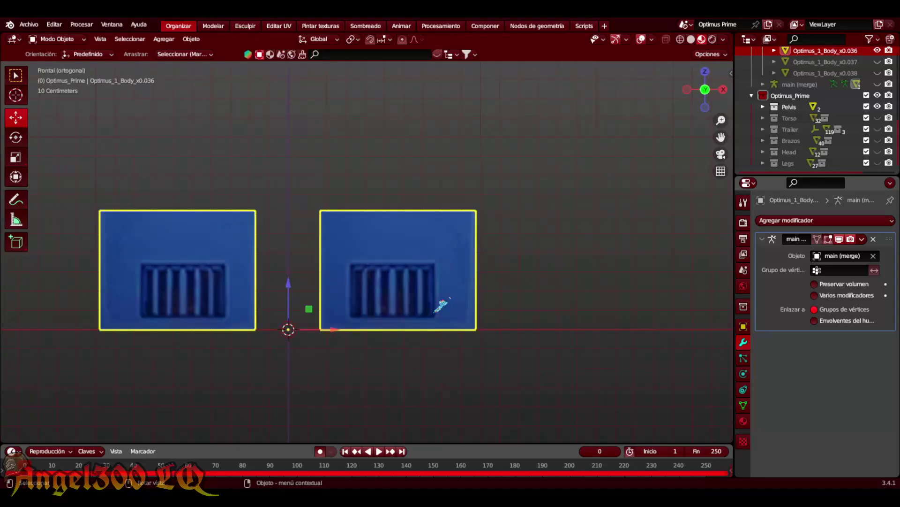
pyautogui.hotkey('shift', 'a')
pyautogui.click(521, 245)
pyautogui.press('s')
pyautogui.click(460, 254)
pyautogui.hotkey('alt', 'z')
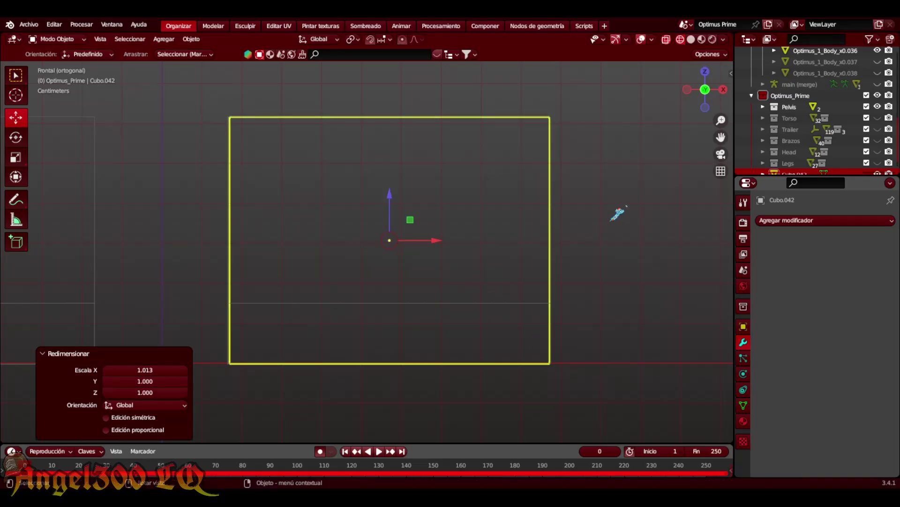
# In Right view Edit Mode, slide the new cube's top edge along Y
pyautogui.moveTo(617, 214); pyautogui.dragTo(267, 304, button='middle')
pyautogui.press('KP_3')
pyautogui.press('Tab')
pyautogui.scroll(3, 407, 162)
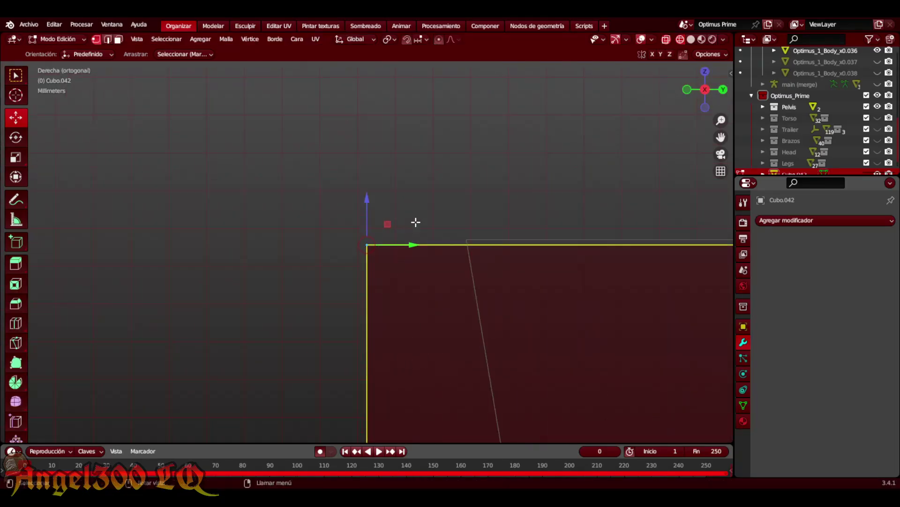
pyautogui.moveTo(239, 277); pyautogui.dragTo(578, 215)
pyautogui.scroll(8, 535, 244)
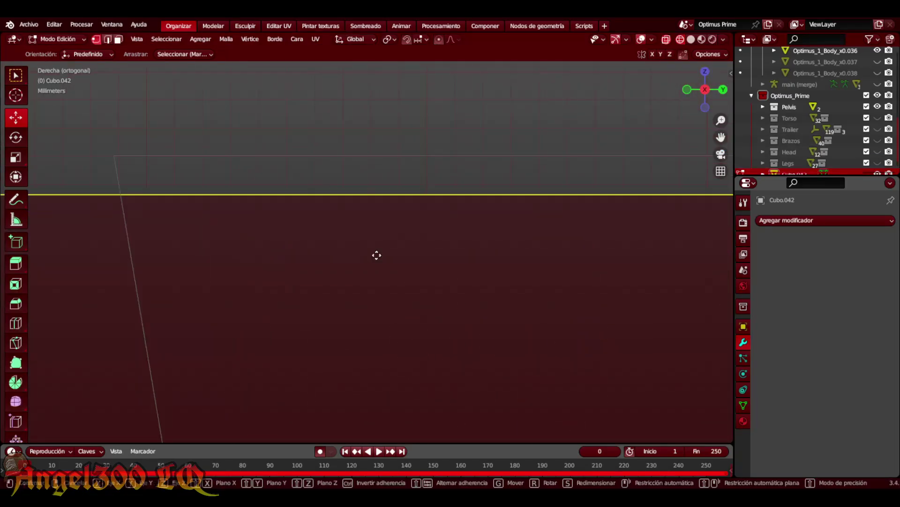
pyautogui.moveTo(377, 255); pyautogui.dragTo(498, 185)
pyautogui.moveTo(216, 241); pyautogui.dragTo(373, 262)
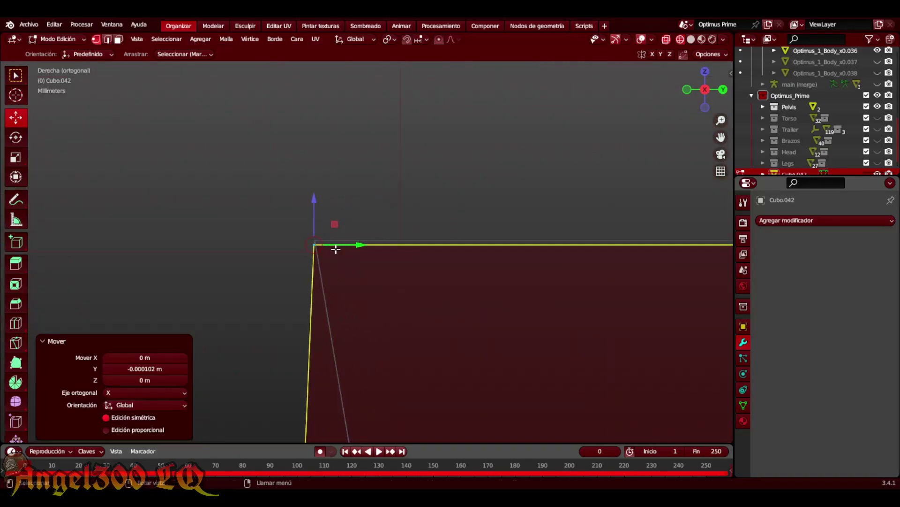
pyautogui.scroll(-5, 337, 251)
pyautogui.scroll(7, 459, 241)
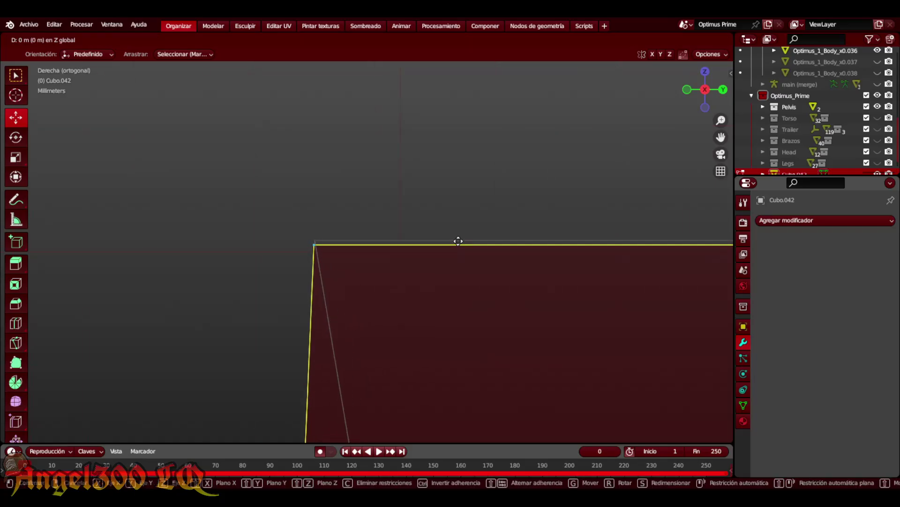
pyautogui.click(464, 236)
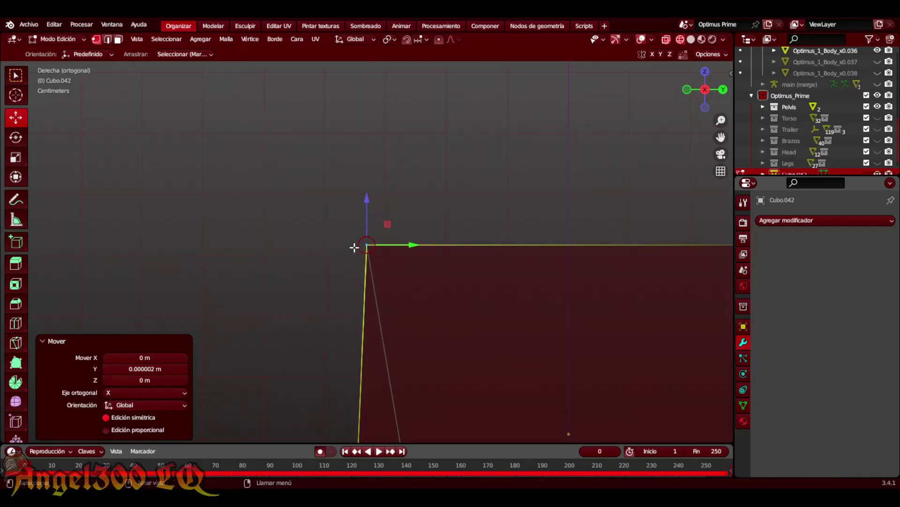
pyautogui.scroll(-4, 354, 248)
# Snap the 3D cursor to a vertex on the existing leg armor
pyautogui.click(434, 200)
pyautogui.moveTo(709, 114); pyautogui.dragTo(688, 110)
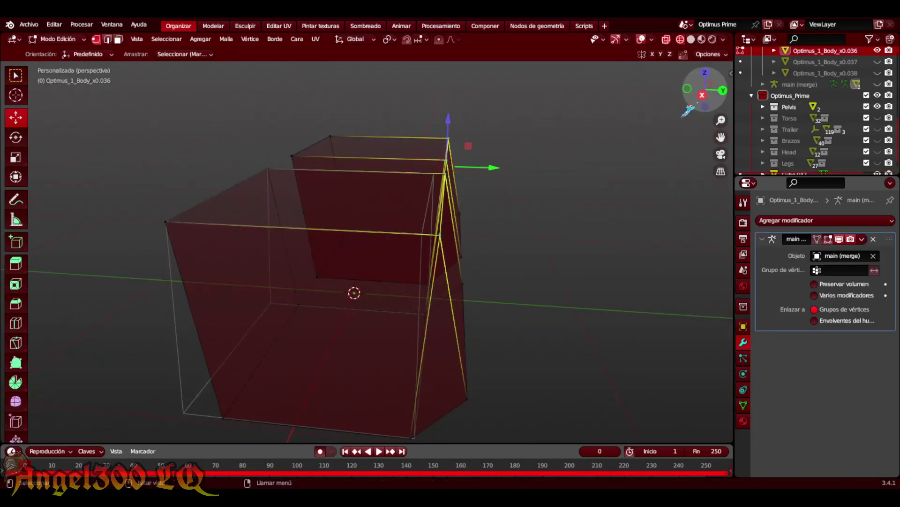
pyautogui.hotkey('shift', 's')
pyautogui.click(474, 292)
pyautogui.press('KP_3')
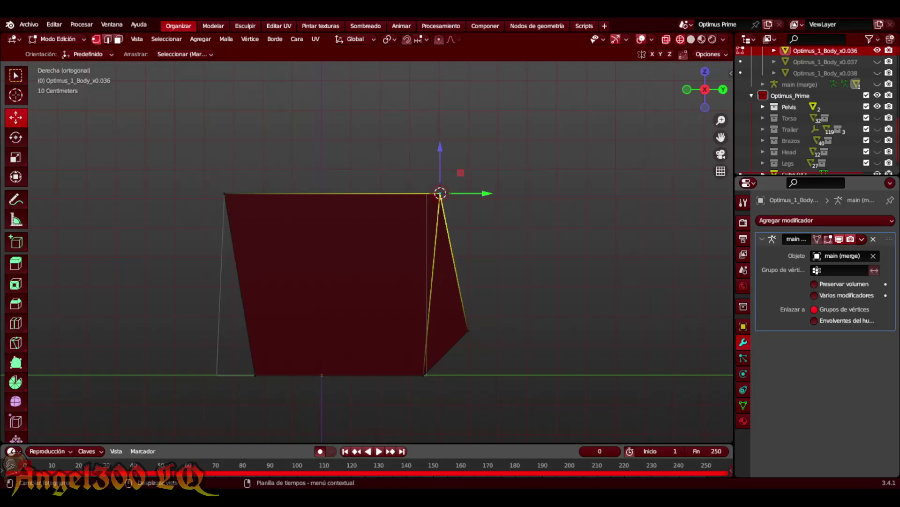
# Slide Cubo.042's corner vertex onto the 3D cursor
pyautogui.scroll(2, 430, 145)
pyautogui.scroll(2, 503, 224)
pyautogui.scroll(-2, 482, 198)
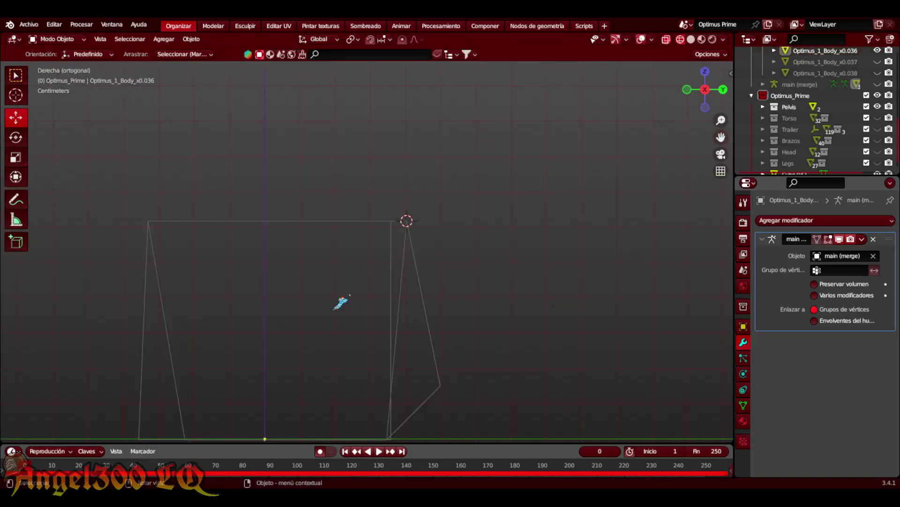
pyautogui.click(342, 301)
pyautogui.scroll(2, 448, 233)
pyautogui.click(478, 209)
pyautogui.scroll(2, 482, 203)
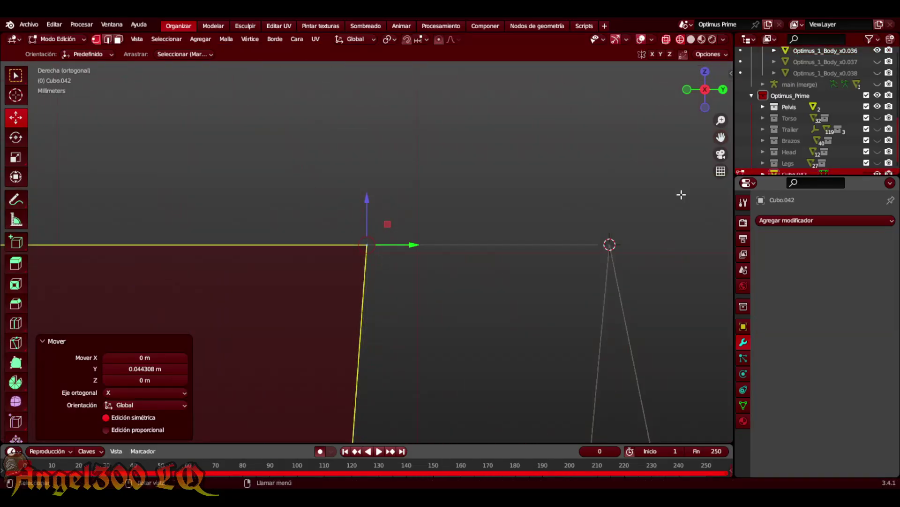
pyautogui.scroll(2, 159, 179)
pyautogui.moveTo(115, 167); pyautogui.dragTo(467, 177)
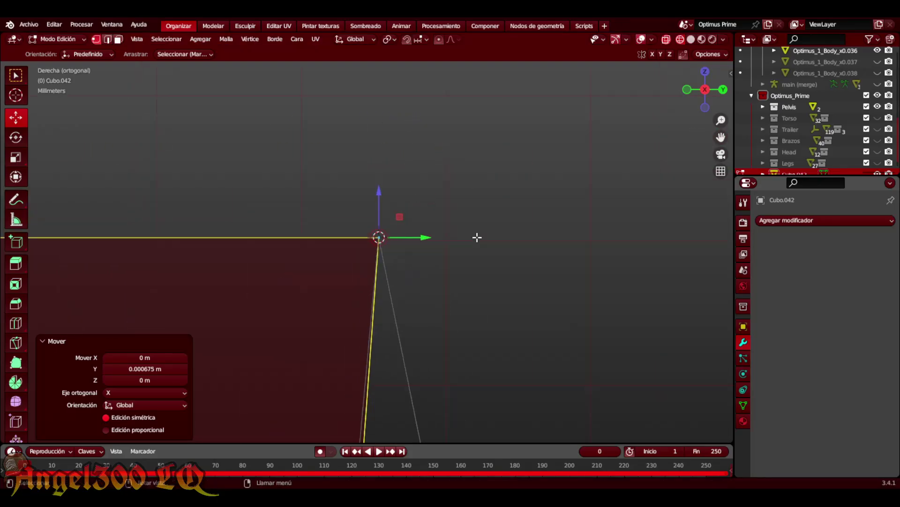
pyautogui.scroll(4, 476, 237)
pyautogui.scroll(-4, 532, 262)
pyautogui.scroll(-3, 493, 266)
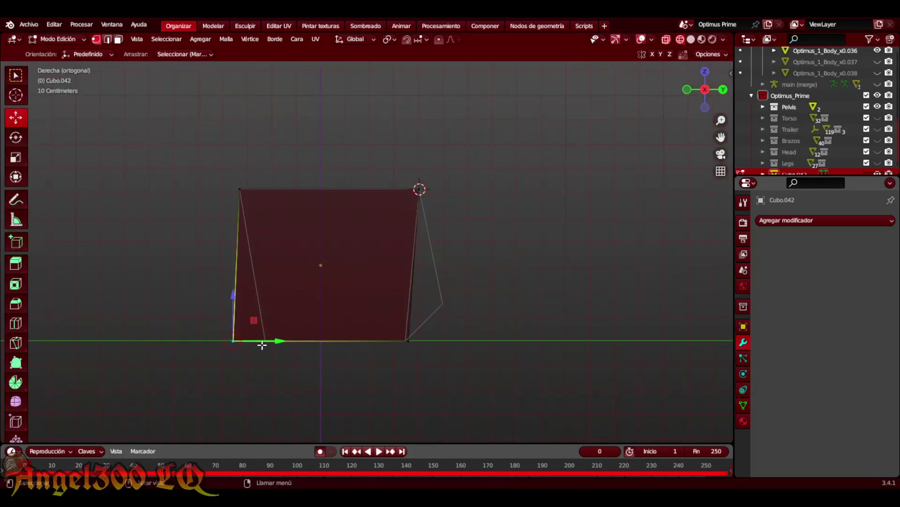
# Shift the bottom-left vertex along the width and move the edge down in height
pyautogui.moveTo(262, 344); pyautogui.dragTo(295, 342)
pyautogui.scroll(3, 296, 342)
pyautogui.scroll(-4, 318, 226)
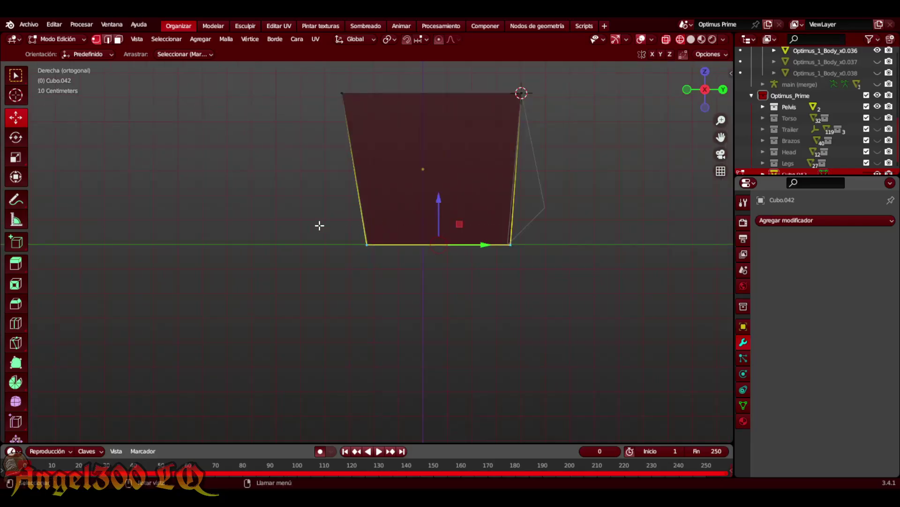
pyautogui.scroll(4, 320, 226)
pyautogui.moveTo(712, 140); pyautogui.dragTo(479, 220)
pyautogui.click(479, 219)
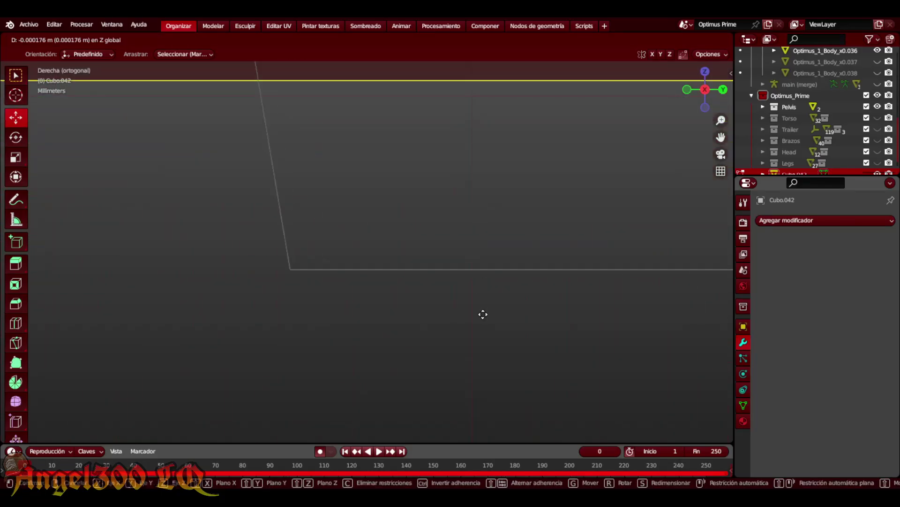
pyautogui.moveTo(483, 314); pyautogui.dragTo(465, 104)
pyautogui.keyDown('shift'); pyautogui.moveTo(272, 293); pyautogui.dragTo(348, 269, button='middle'); pyautogui.keyUp('shift')
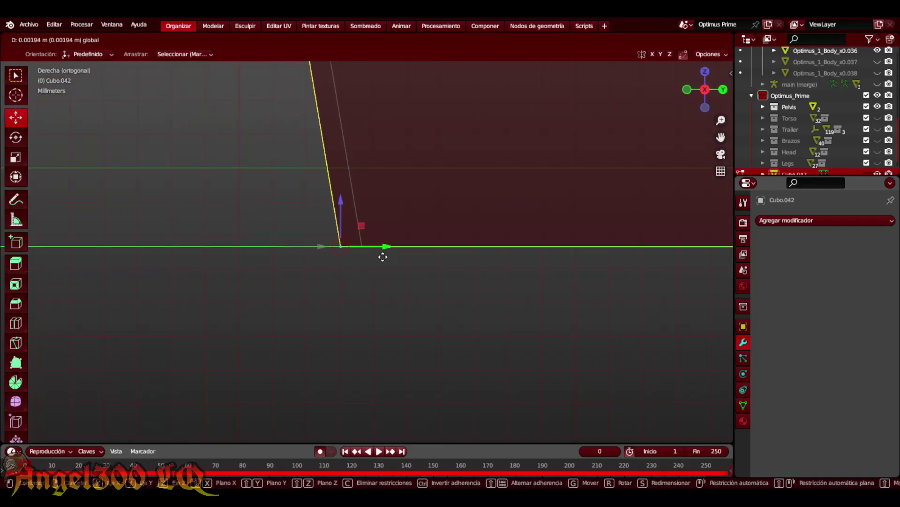
pyautogui.click(382, 257)
pyautogui.keyDown('shift'); pyautogui.moveTo(420, 225); pyautogui.dragTo(397, 237, button='middle'); pyautogui.keyUp('shift')
pyautogui.click(324, 273)
pyautogui.keyDown('shift'); pyautogui.moveTo(323, 349); pyautogui.dragTo(396, 326, button='middle'); pyautogui.keyUp('shift')
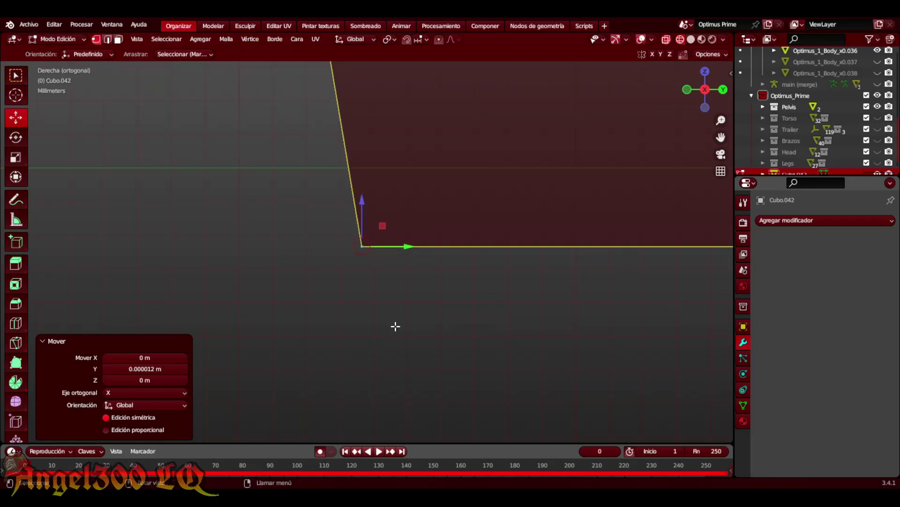
# Slide the corner vertex left to match the reference outline in side view
pyautogui.scroll(-5, 593, 257)
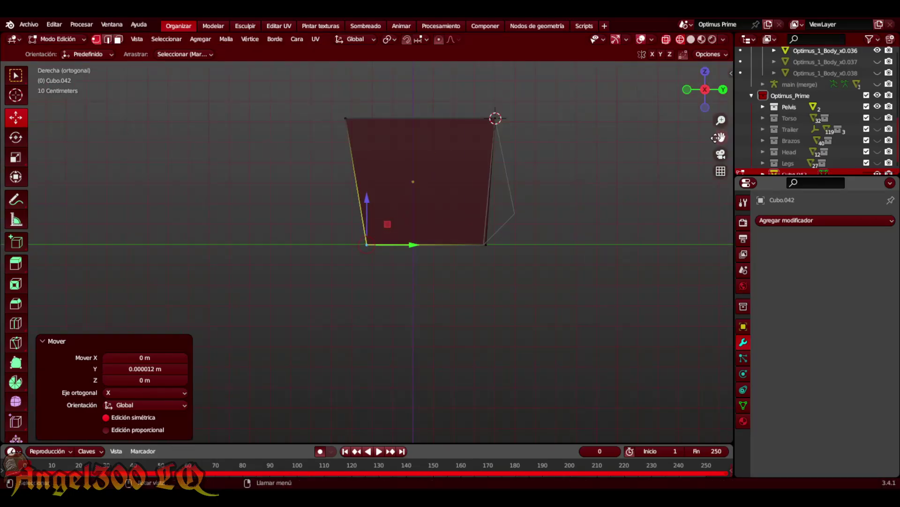
pyautogui.scroll(5, 416, 287)
pyautogui.keyDown('shift'); pyautogui.scroll(-2, 416, 287); pyautogui.keyUp('shift')
pyautogui.moveTo(409, 244); pyautogui.dragTo(282, 249)
pyautogui.keyDown('shift'); pyautogui.moveTo(282, 249); pyautogui.dragTo(200, 250, button='middle'); pyautogui.keyUp('shift')
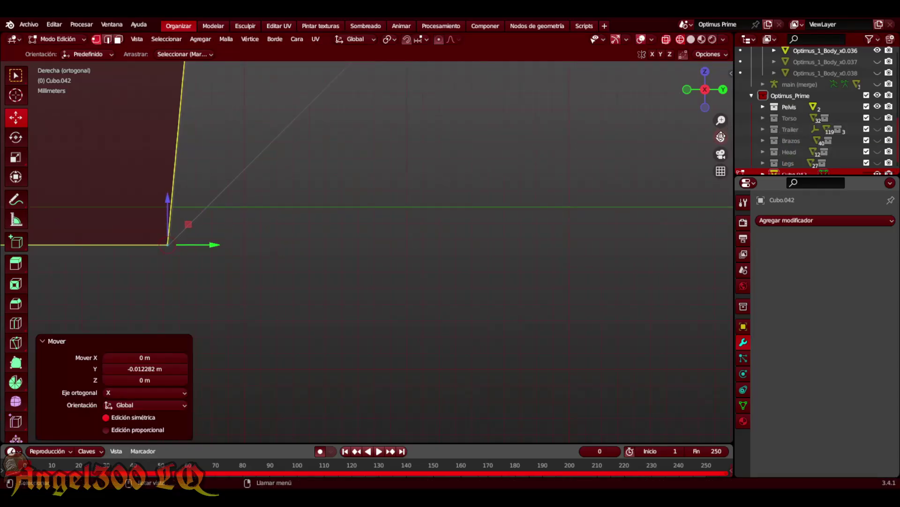
pyautogui.keyDown('shift'); pyautogui.moveTo(307, 185); pyautogui.dragTo(619, 185, button='middle'); pyautogui.keyUp('shift')
pyautogui.keyDown('shift'); pyautogui.moveTo(718, 217); pyautogui.dragTo(613, 249, button='middle'); pyautogui.keyUp('shift')
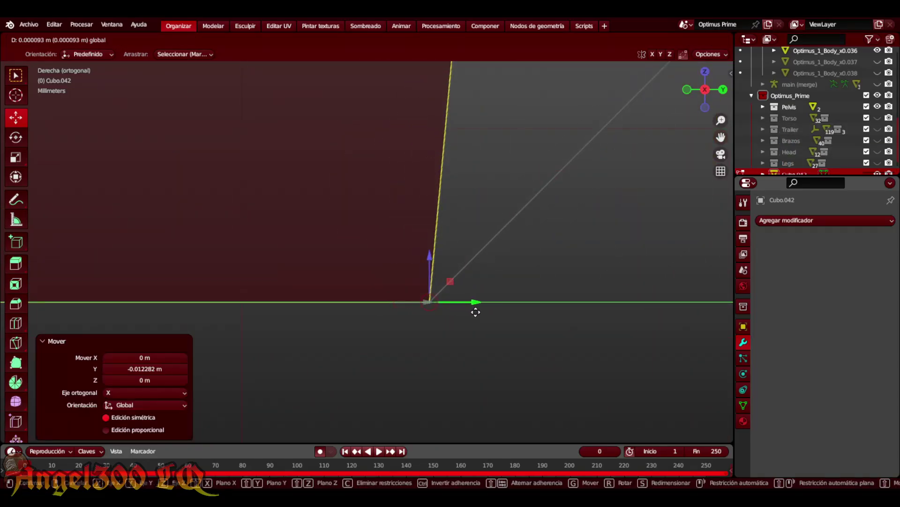
pyautogui.moveTo(476, 312); pyautogui.dragTo(476, 312)
pyautogui.keyDown('shift'); pyautogui.moveTo(558, 283); pyautogui.dragTo(543, 221, button='middle'); pyautogui.keyUp('shift')
pyautogui.scroll(-2, 181, 209)
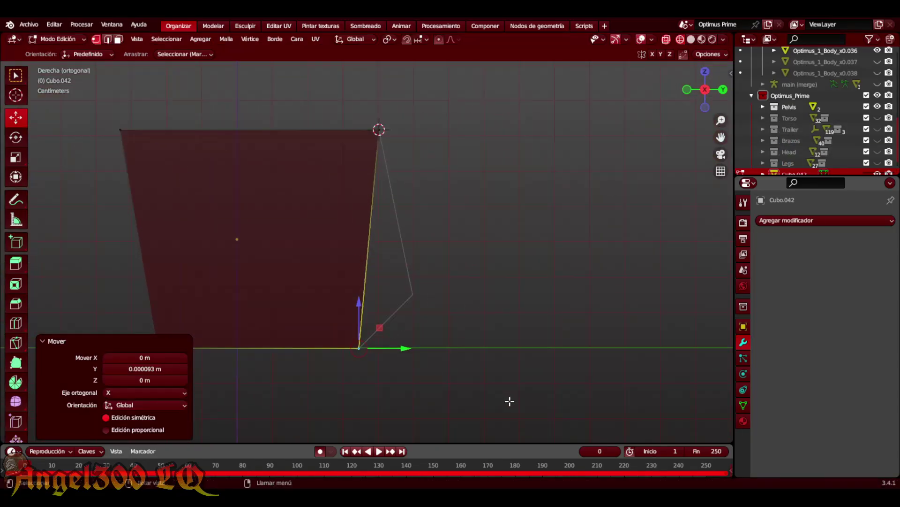
pyautogui.moveTo(567, 338); pyautogui.dragTo(500, 306)
# In Front view, shift the selected corner vertex slightly left
pyautogui.press('KP_1')
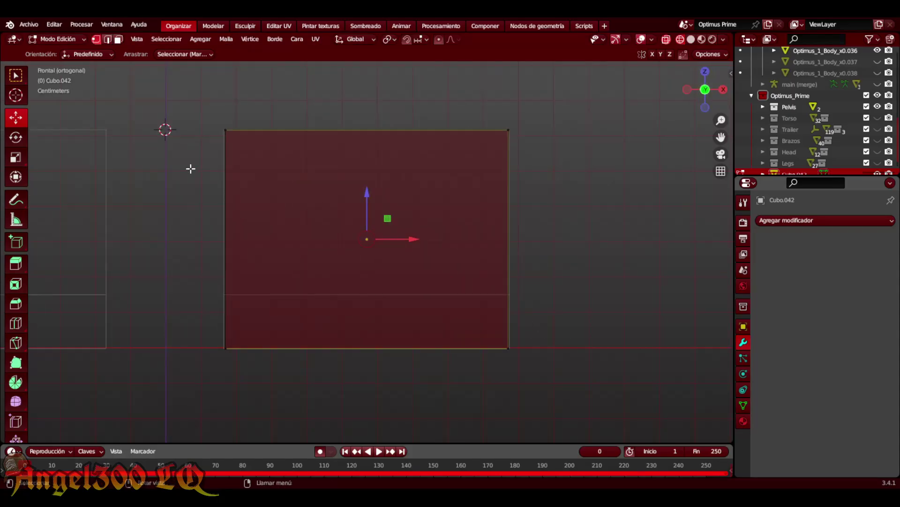
pyautogui.press('KP_Decimal')
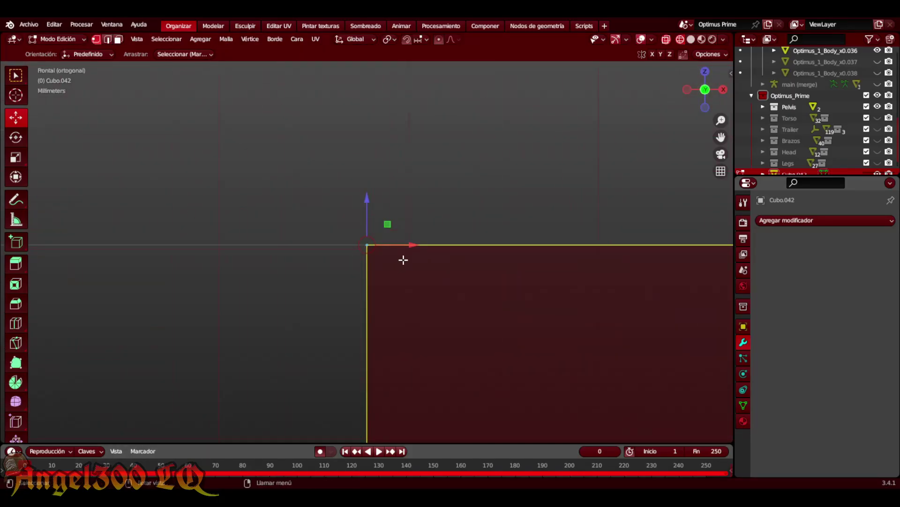
pyautogui.moveTo(403, 260)
pyautogui.keyDown('shift'); pyautogui.mouseDown(button='middle')
pyautogui.moveTo(638, 260)
pyautogui.moveTo(154, 259)
pyautogui.mouseUp(button='middle'); pyautogui.keyUp('shift')
pyautogui.moveTo(147, 247); pyautogui.dragTo(143, 248)
pyautogui.moveTo(143, 248)
pyautogui.keyDown('shift'); pyautogui.mouseDown(button='middle')
pyautogui.moveTo(447, 229)
pyautogui.moveTo(574, 149)
pyautogui.mouseUp(button='middle'); pyautogui.keyUp('shift')
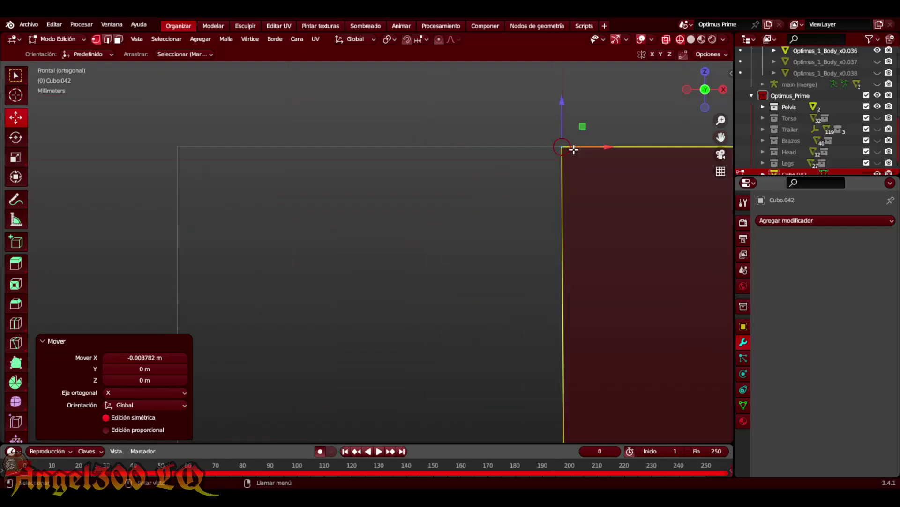
pyautogui.moveTo(574, 150); pyautogui.dragTo(203, 155)
pyautogui.keyDown('shift'); pyautogui.moveTo(120, 114); pyautogui.dragTo(270, 194, button='middle'); pyautogui.keyUp('shift')
# Move another corner vertex sideways and fine-tune its horizontal position
pyautogui.click(679, 244)
pyautogui.keyDown('shift'); pyautogui.moveTo(678, 245); pyautogui.dragTo(507, 203, button='middle'); pyautogui.keyUp('shift')
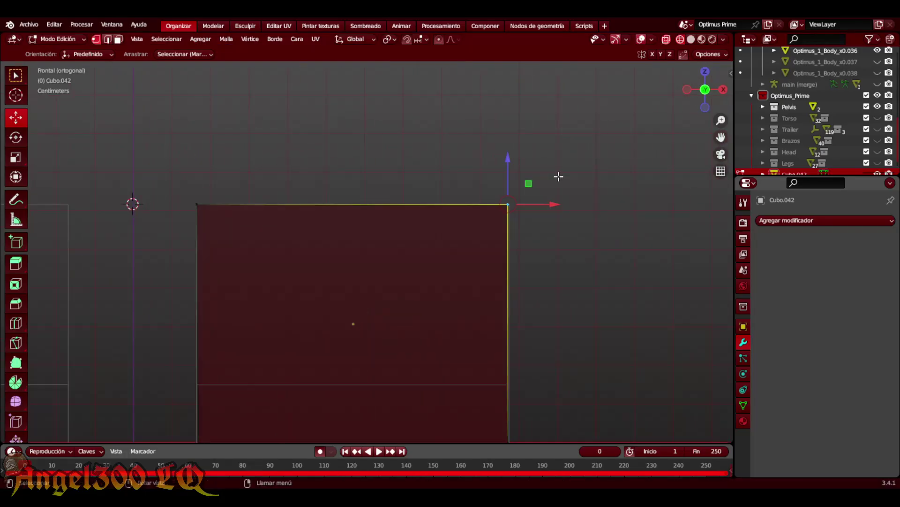
pyautogui.keyDown('shift'); pyautogui.moveTo(556, 175); pyautogui.dragTo(416, 217, button='middle'); pyautogui.keyUp('shift')
pyautogui.moveTo(416, 245); pyautogui.dragTo(468, 246)
pyautogui.scroll(3, 692, 158)
pyautogui.keyDown('shift'); pyautogui.moveTo(692, 159); pyautogui.dragTo(732, 70, button='middle'); pyautogui.keyUp('shift')
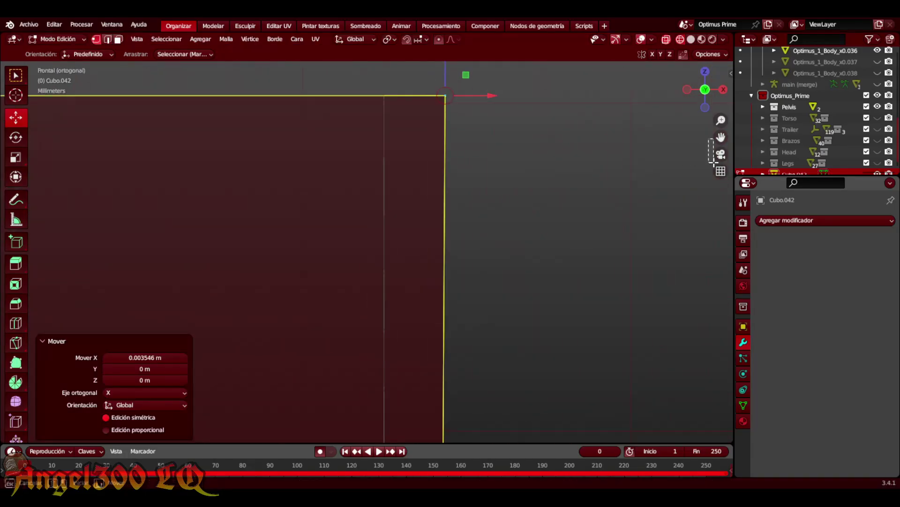
pyautogui.keyDown('shift'); pyautogui.moveTo(558, 123); pyautogui.dragTo(595, 187, button='middle'); pyautogui.keyUp('shift')
pyautogui.moveTo(506, 167); pyautogui.dragTo(404, 169)
pyautogui.keyDown('shift'); pyautogui.moveTo(404, 168); pyautogui.dragTo(433, 179, button='middle'); pyautogui.keyUp('shift')
# Move the face corner sideways to match the armor outline
pyautogui.scroll(-3, 433, 179)
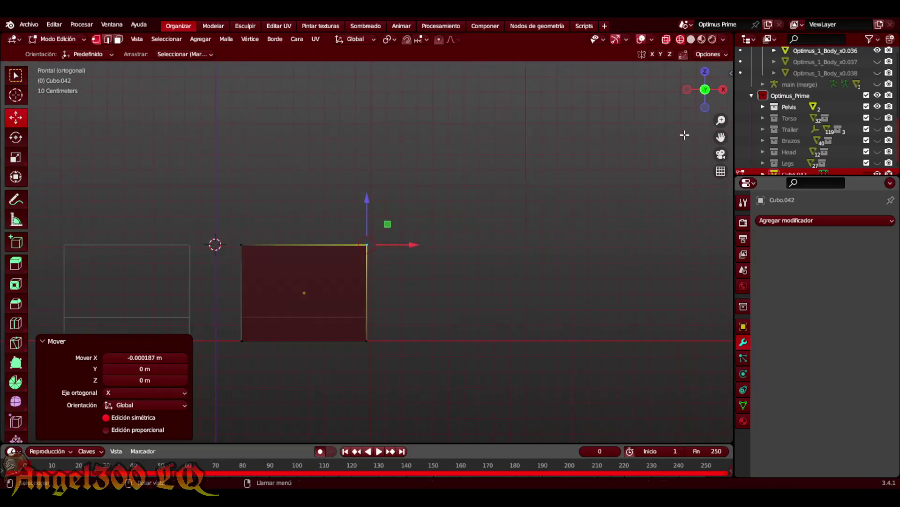
pyautogui.keyDown('shift'); pyautogui.moveTo(683, 134); pyautogui.dragTo(247, 239, button='middle'); pyautogui.keyUp('shift')
pyautogui.scroll(2, 519, 190)
pyautogui.moveTo(519, 191)
pyautogui.keyDown('shift'); pyautogui.mouseDown(button='middle')
pyautogui.moveTo(519, 236)
pyautogui.moveTo(323, 315)
pyautogui.mouseUp(button='middle'); pyautogui.keyUp('shift')
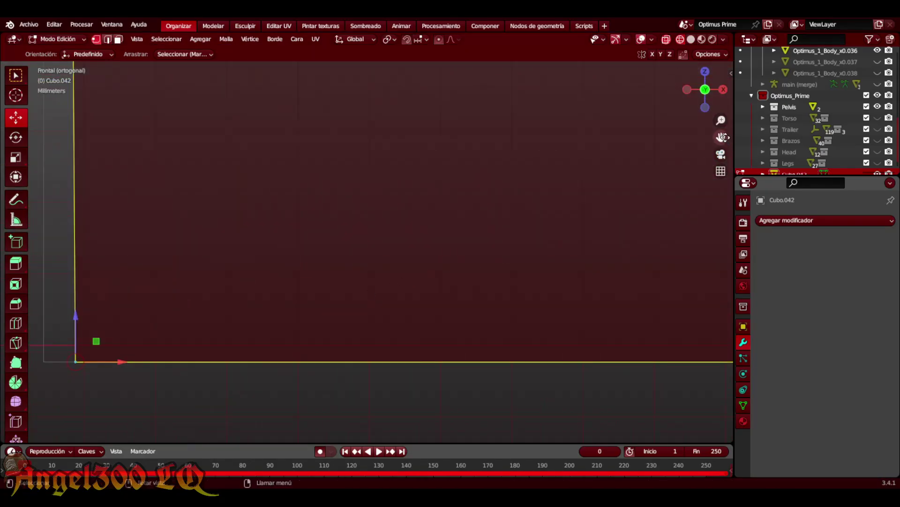
pyautogui.keyDown('shift'); pyautogui.moveTo(111, 361); pyautogui.dragTo(337, 254, button='middle'); pyautogui.keyUp('shift')
pyautogui.moveTo(337, 253); pyautogui.dragTo(223, 257)
pyautogui.scroll(3, 223, 258)
pyautogui.keyDown('shift'); pyautogui.moveTo(291, 281); pyautogui.dragTo(529, 285, button='middle'); pyautogui.keyUp('shift')
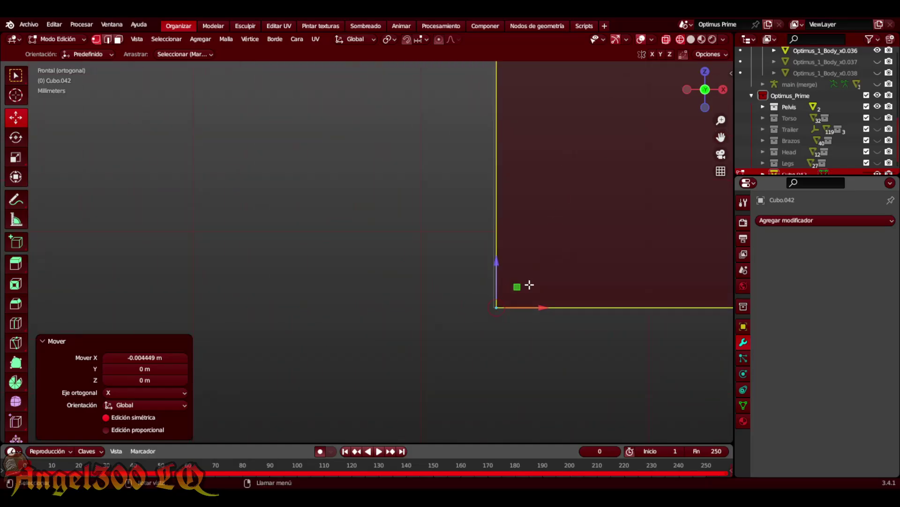
pyautogui.keyDown('shift'); pyautogui.moveTo(719, 356); pyautogui.dragTo(522, 257, button='middle'); pyautogui.keyUp('shift')
pyautogui.scroll(-5, 521, 256)
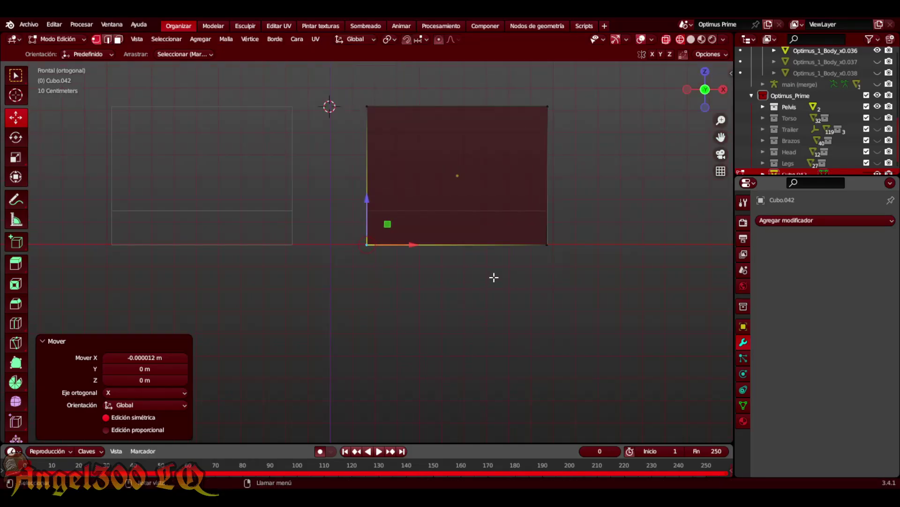
# Align the bottom-right vertex with the outline and flatten the selection to zero Y width
pyautogui.press('a')
pyautogui.click(547, 243)
pyautogui.press('KP_Decimal')
pyautogui.moveTo(399, 245); pyautogui.dragTo(438, 245)
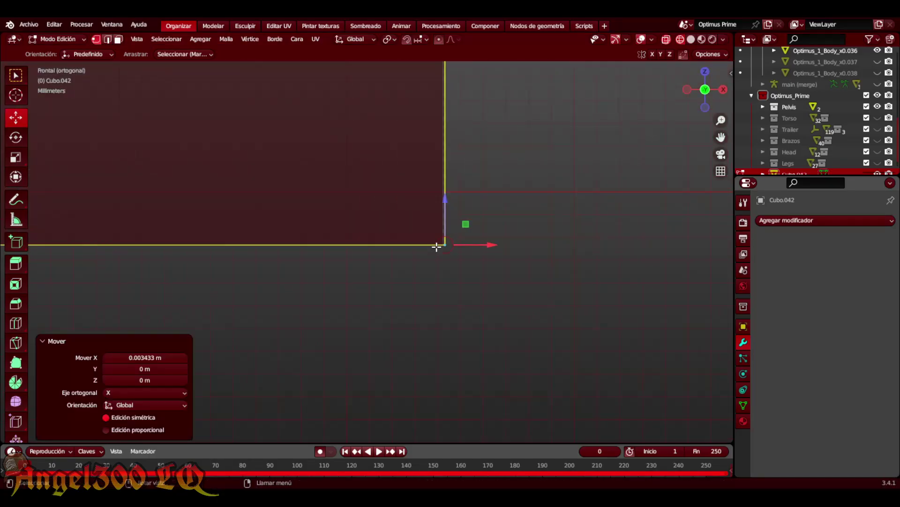
pyautogui.moveTo(438, 245)
pyautogui.keyDown('shift'); pyautogui.mouseDown(button='middle')
pyautogui.moveTo(316, 255)
pyautogui.moveTo(503, 293)
pyautogui.mouseUp(button='middle'); pyautogui.keyUp('shift')
pyautogui.moveTo(530, 296); pyautogui.dragTo(487, 296)
pyautogui.press('KP_Decimal')
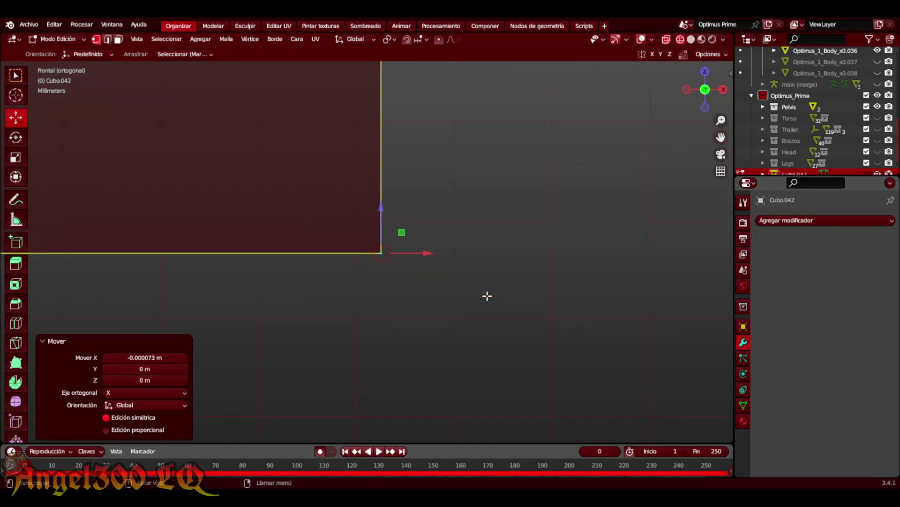
pyautogui.press('s')
pyautogui.press('y')
pyautogui.press('0')
pyautogui.press('Return')
# Select the plate's whole face and extrude it to give depth
pyautogui.click(724, 89)
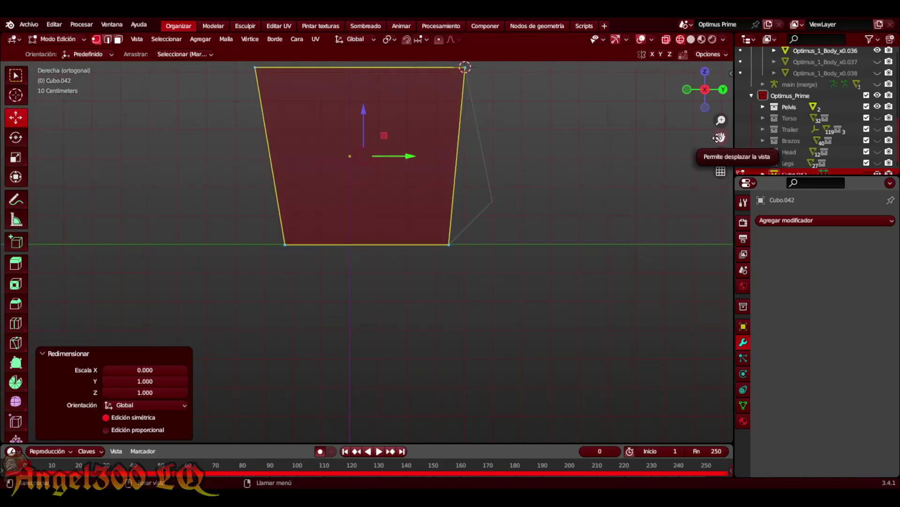
pyautogui.hotkey('shift', 's')
pyautogui.click(483, 257)
pyautogui.moveTo(482, 257); pyautogui.dragTo(507, 262, button='middle')
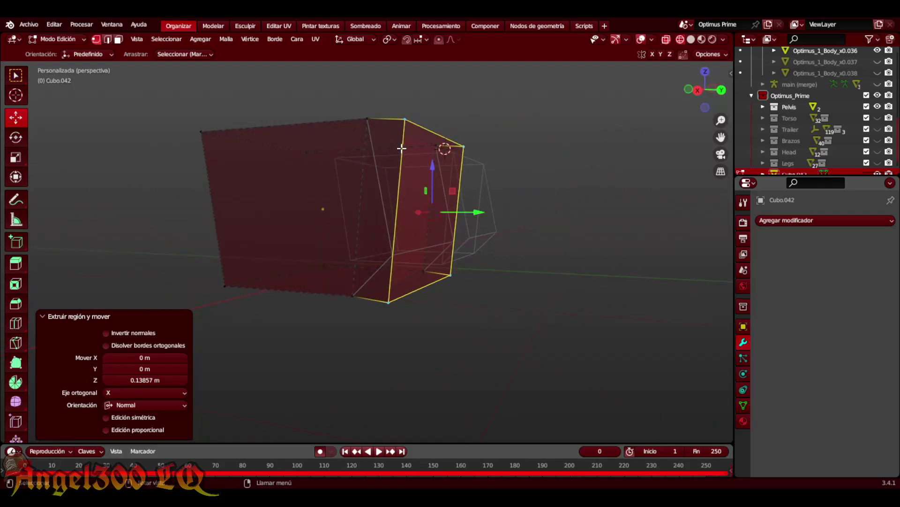
# In Right view, move the corner vertex down to line up with the reference
pyautogui.click(407, 282)
pyautogui.press('KP_3')
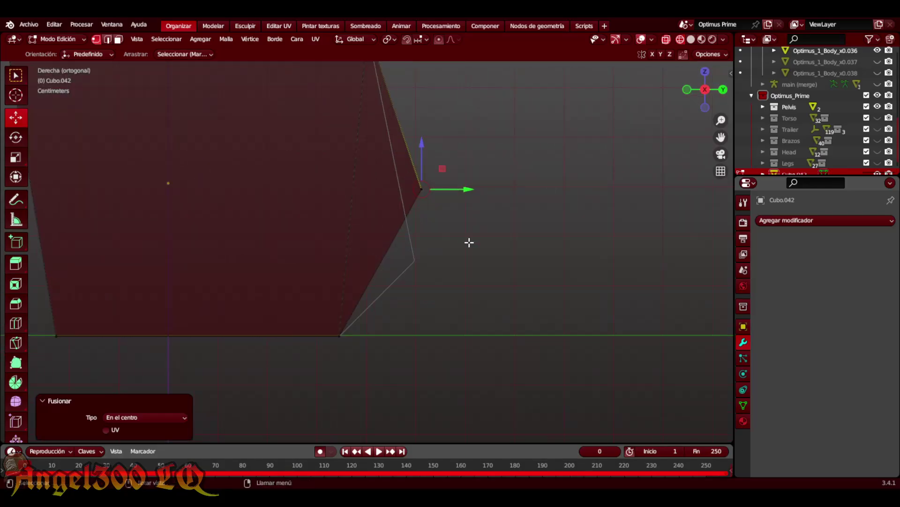
pyautogui.scroll(3, 469, 241)
pyautogui.moveTo(514, 89); pyautogui.dragTo(506, 268)
pyautogui.keyDown('shift'); pyautogui.moveTo(507, 271); pyautogui.dragTo(469, 235, button='middle'); pyautogui.keyUp('shift')
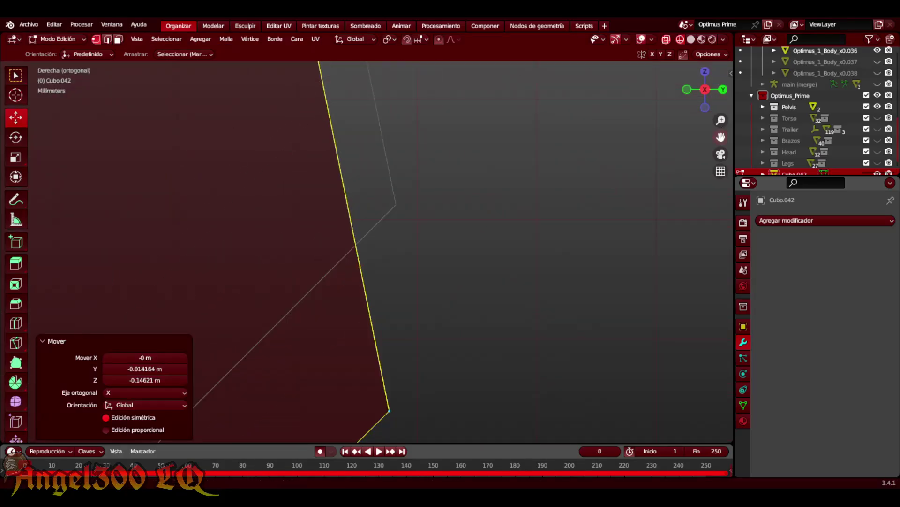
pyautogui.press('g')
pyautogui.click(422, 211)
pyautogui.click(541, 182)
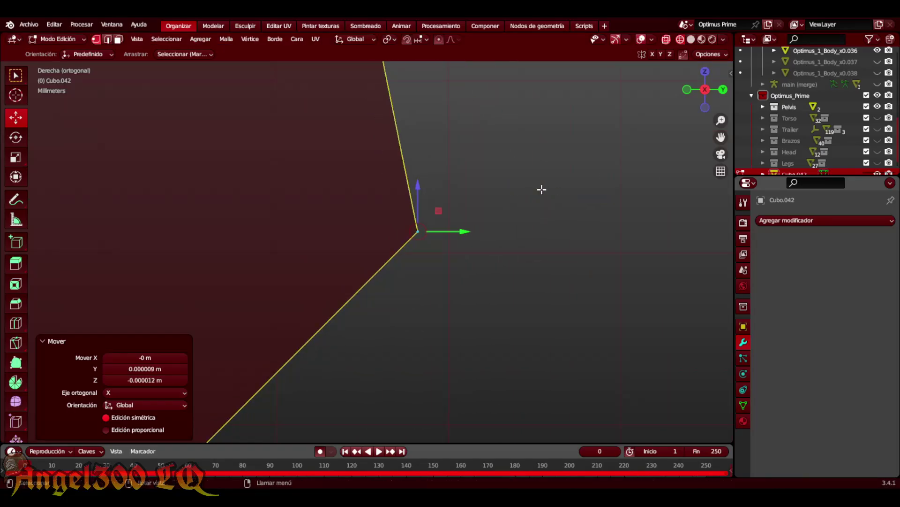
pyautogui.scroll(-5, 540, 189)
pyautogui.moveTo(539, 190); pyautogui.dragTo(539, 140, button='middle')
# In Object Mode, check the plate from front, left, top and right views
pyautogui.press('Tab')
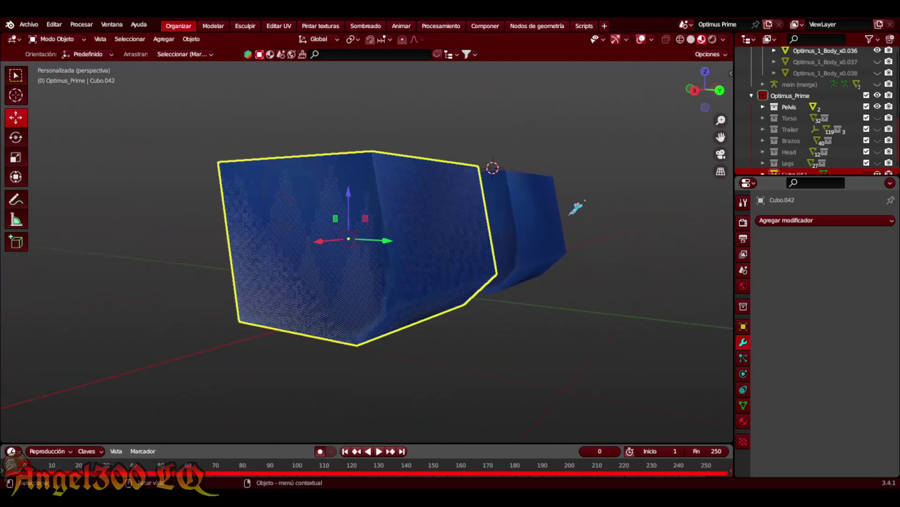
pyautogui.press('KP_1')
pyautogui.scroll(3, 820, 117)
pyautogui.press('ctrl+KP_3')
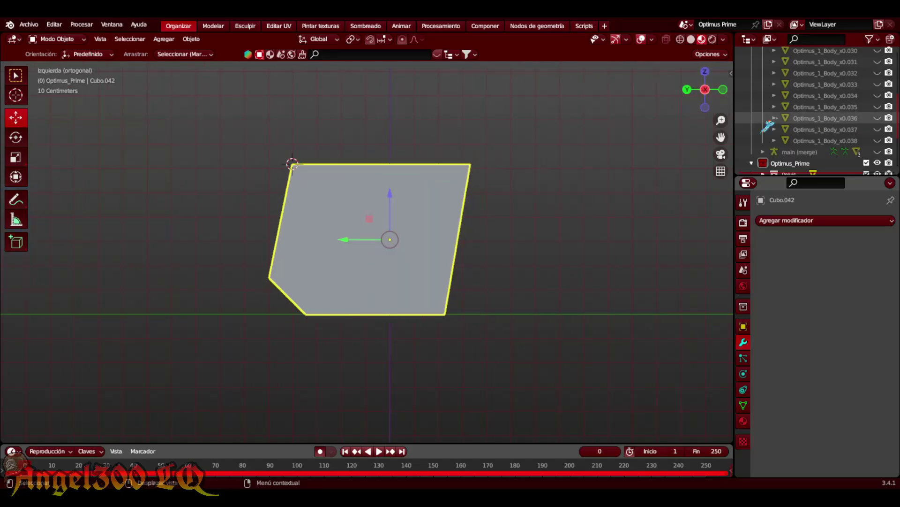
pyautogui.press('KP_7')
pyautogui.press('KP_1')
pyautogui.press('KP_3')
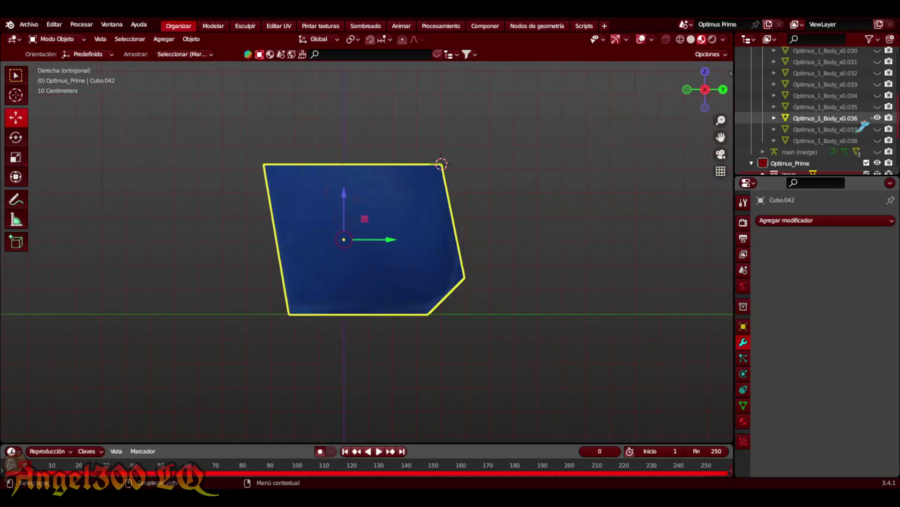
pyautogui.moveTo(705, 89); pyautogui.dragTo(715, 86)
pyautogui.moveTo(691, 227); pyautogui.dragTo(563, 220, button='middle')
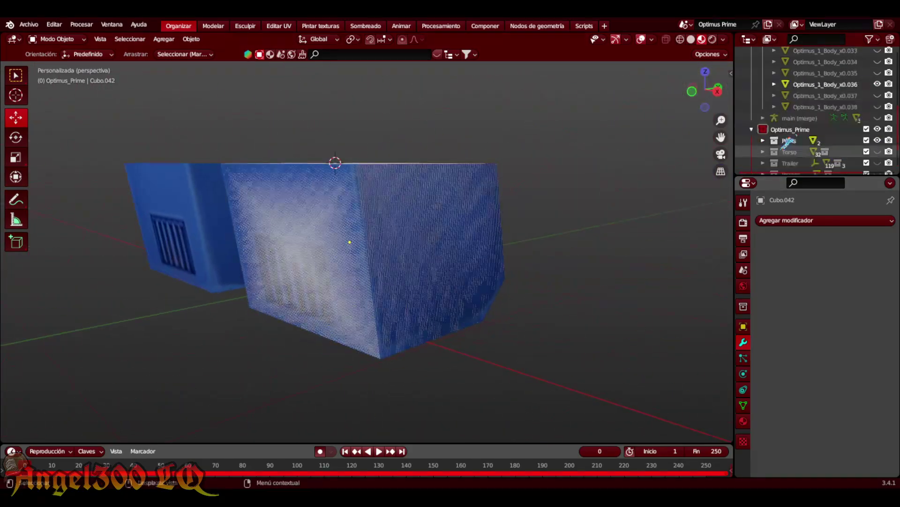
pyautogui.scroll(-5, 563, 221)
# Add a Symmetrize modifier to the plate and unhide the Legs collection
pyautogui.click(775, 220)
pyautogui.click(666, 298)
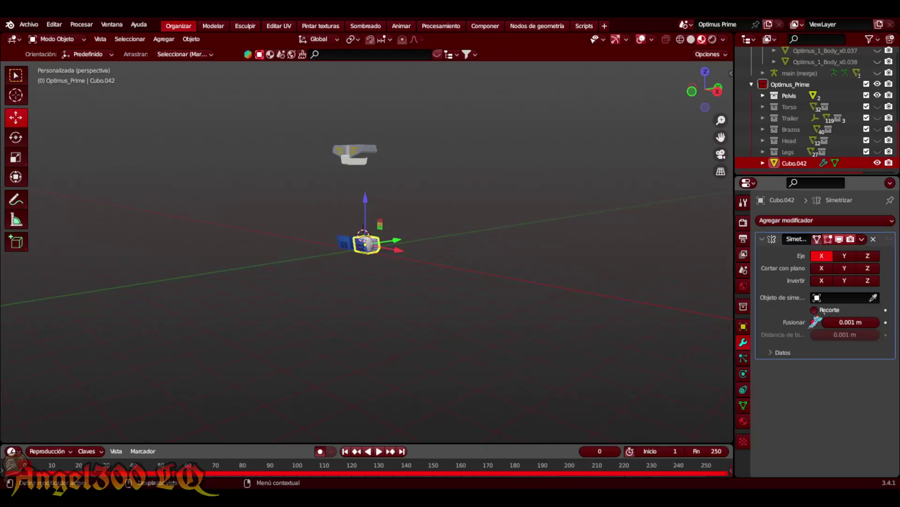
pyautogui.scroll(3, 867, 94)
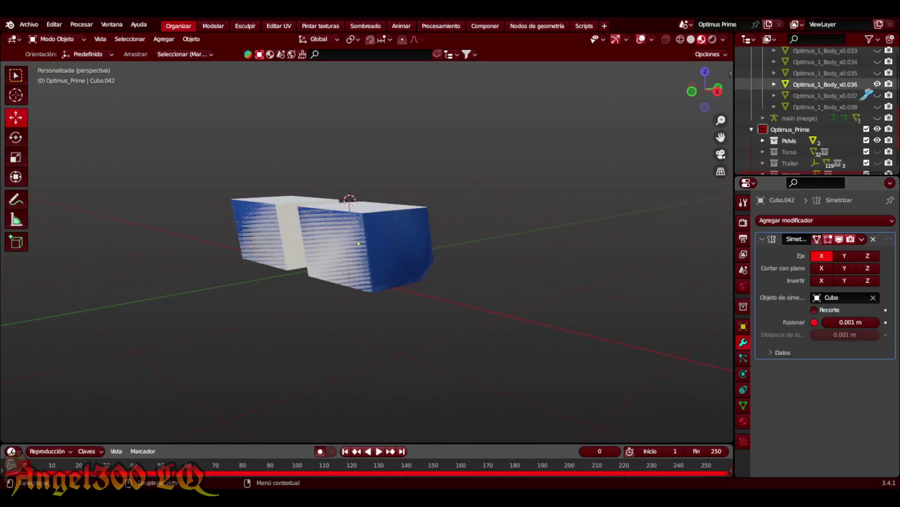
pyautogui.scroll(-3, 821, 131)
pyautogui.click(877, 163)
pyautogui.moveTo(375, 235); pyautogui.dragTo(328, 206, button='middle')
pyautogui.scroll(2, 868, 102)
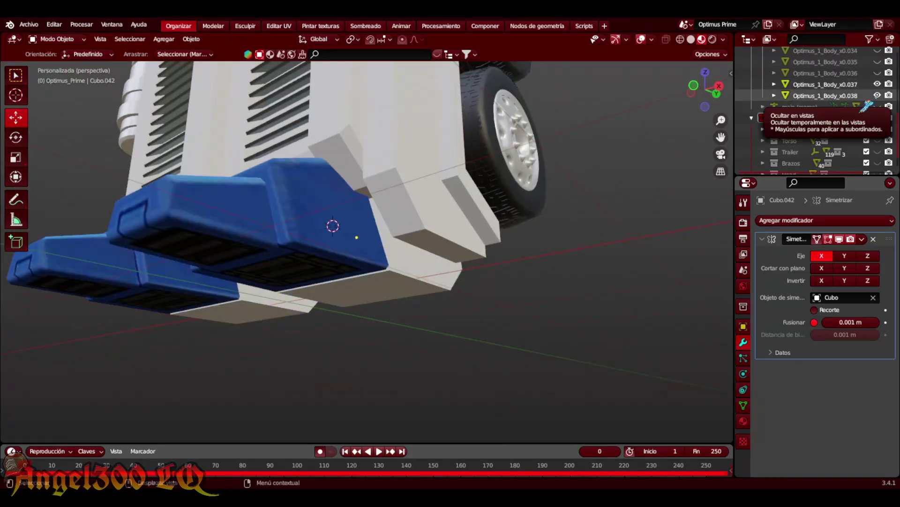
pyautogui.scroll(-3, 663, 220)
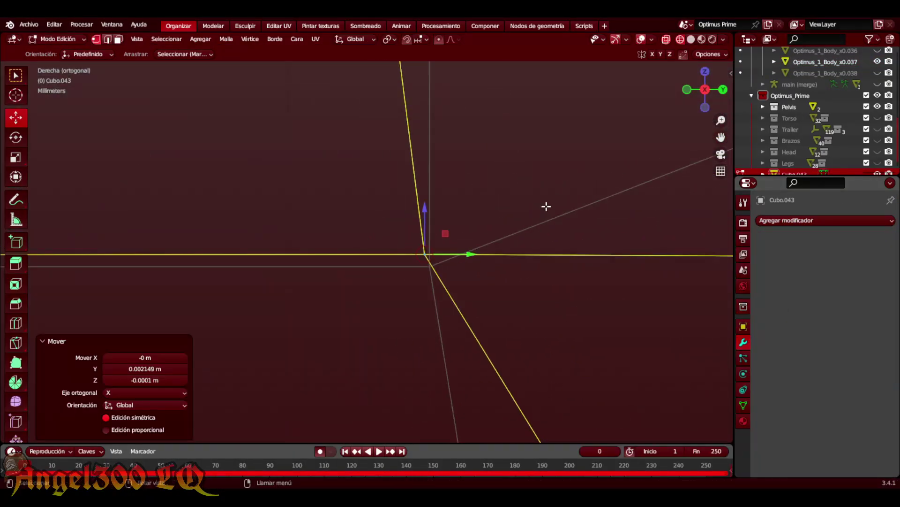
# Drag Cubo.043's selected vertex with the gizmo onto the reference line in front view
pyautogui.press('KP_Decimal')
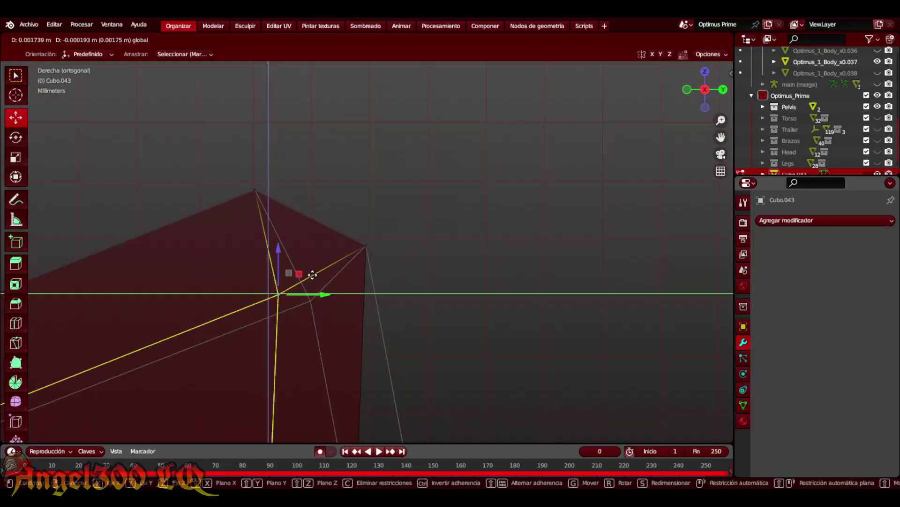
pyautogui.click(400, 230)
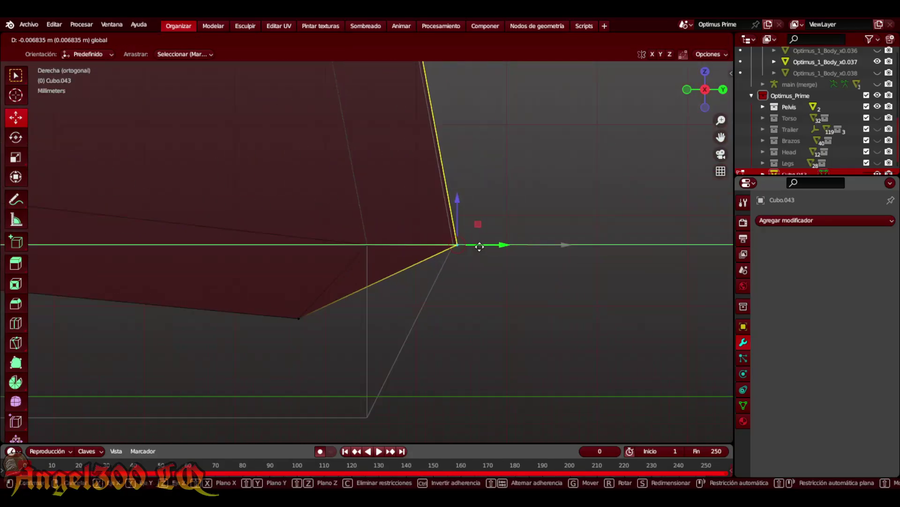
pyautogui.moveTo(402, 231); pyautogui.dragTo(427, 228)
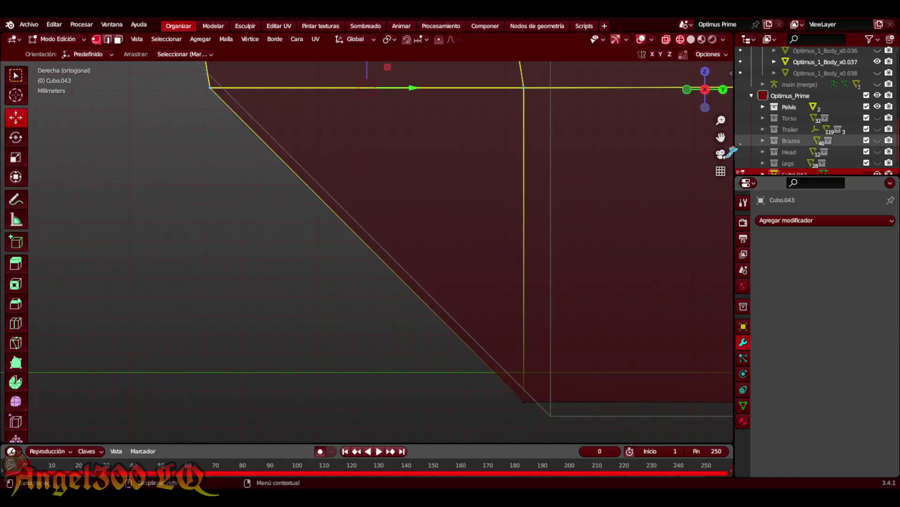
pyautogui.moveTo(353, 228); pyautogui.dragTo(387, 343)
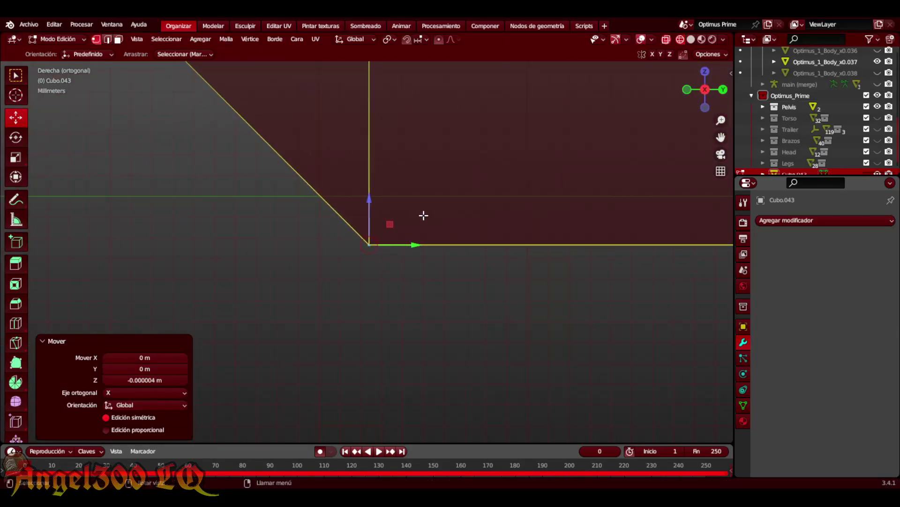
pyautogui.scroll(-5, 470, 210)
pyautogui.scroll(5, 388, 86)
pyautogui.moveTo(388, 86); pyautogui.dragTo(410, 314, button='middle')
pyautogui.press('KP_1')
pyautogui.moveTo(439, 231); pyautogui.dragTo(432, 230)
# Inspect the plate from front, back and perspective views, recentring on the selected vertex
pyautogui.scroll(-3, 467, 247)
pyautogui.scroll(3, 402, 295)
pyautogui.scroll(5, 339, 230)
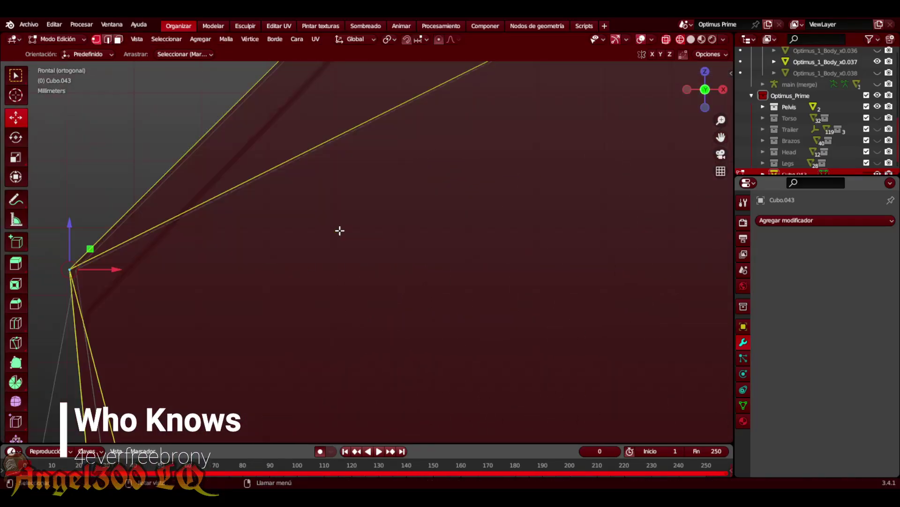
pyautogui.moveTo(339, 230)
pyautogui.keyDown('shift'); pyautogui.mouseDown(button='middle')
pyautogui.moveTo(544, 223)
pyautogui.moveTo(563, 201)
pyautogui.mouseUp(button='middle'); pyautogui.keyUp('shift')
pyautogui.press('KP_1')
pyautogui.press('ctrl+KP_1')
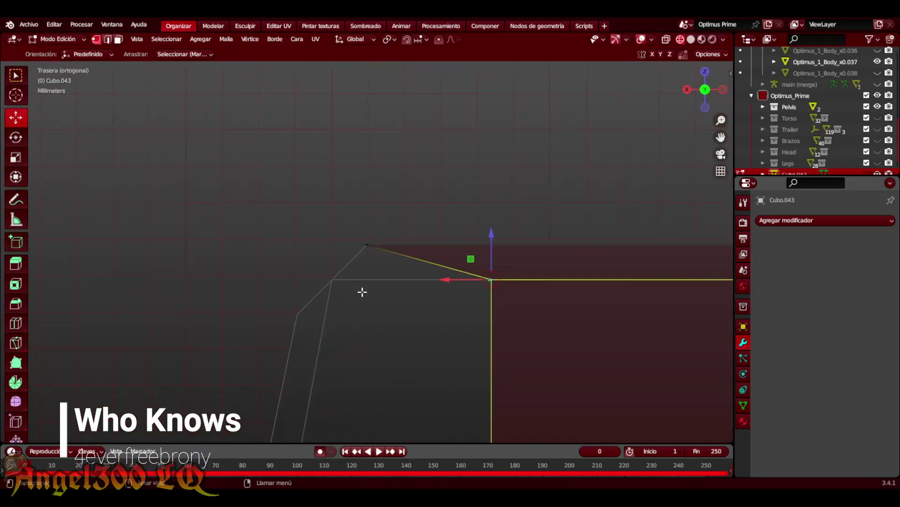
pyautogui.moveTo(362, 291)
pyautogui.mouseDown(button='middle')
pyautogui.moveTo(345, 249)
pyautogui.moveTo(412, 317)
pyautogui.mouseUp(button='middle')
pyautogui.press('KP_1')
pyautogui.scroll(-2, 369, 266)
pyautogui.press('KP_1')
pyautogui.scroll(-2, 596, 229)
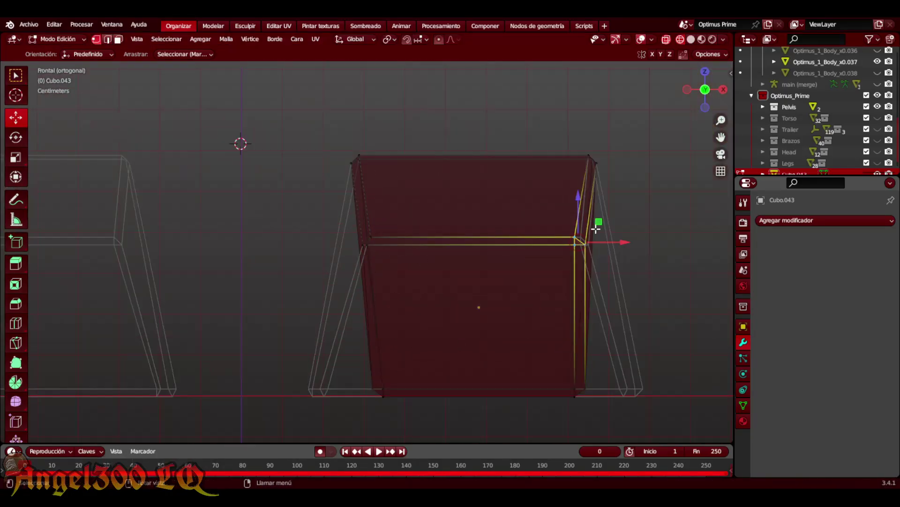
pyautogui.press('KP_Decimal')
pyautogui.keyDown('shift'); pyautogui.moveTo(277, 255); pyautogui.dragTo(399, 117, button='middle'); pyautogui.keyUp('shift')
pyautogui.scroll(-8, 711, 141)
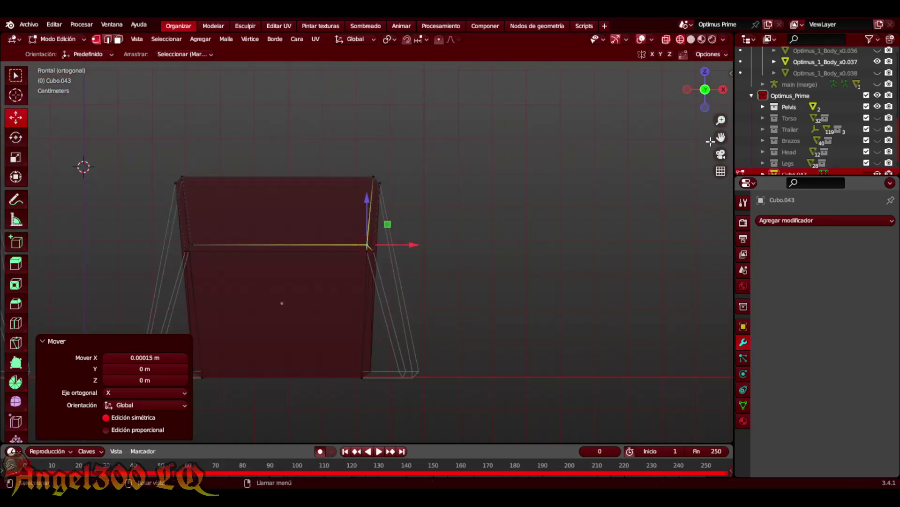
pyautogui.scroll(3, 711, 141)
# Slide the vertex along X twice with G X to match the reference edge
pyautogui.press('g')
pyautogui.press('x')
pyautogui.click(308, 414)
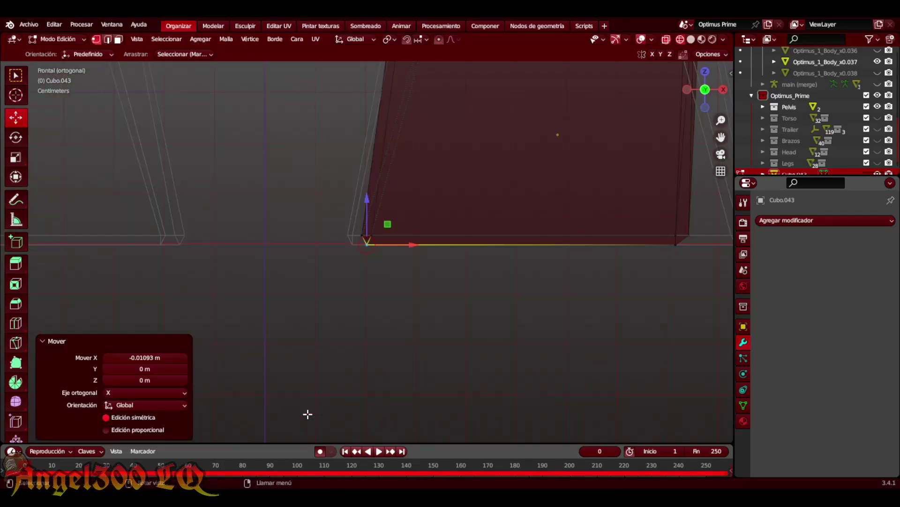
pyautogui.press('g')
pyautogui.press('x')
pyautogui.click(589, 235)
pyautogui.scroll(-3, 589, 235)
pyautogui.scroll(4, 386, 185)
pyautogui.scroll(-2, 590, 252)
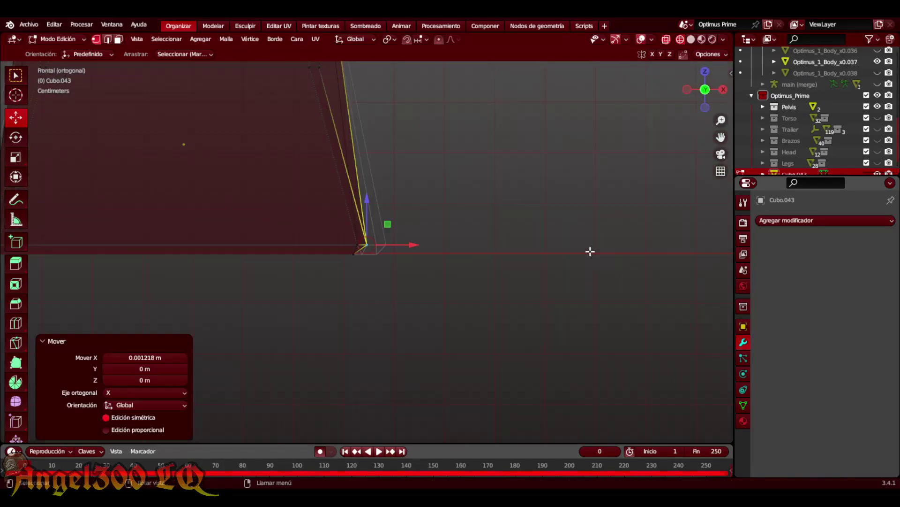
pyautogui.scroll(3, 590, 251)
# From the back view, move the vertex sideways and set its final X position
pyautogui.moveTo(354, 258); pyautogui.dragTo(551, 129, button='middle')
pyautogui.press('ctrl+KP_1')
pyautogui.press('g')
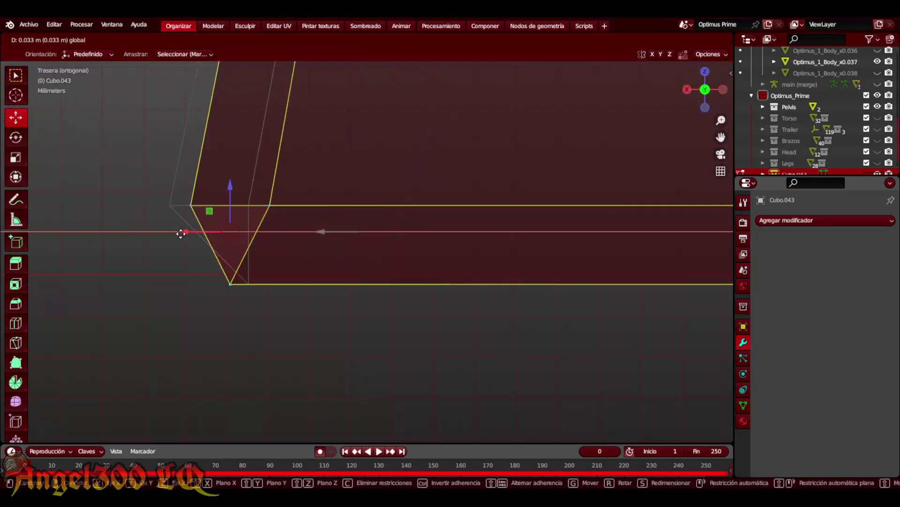
pyautogui.click(181, 234)
pyautogui.scroll(2, 336, 245)
pyautogui.scroll(2, 318, 245)
pyautogui.scroll(-3, 370, 258)
pyautogui.scroll(-2, 646, 249)
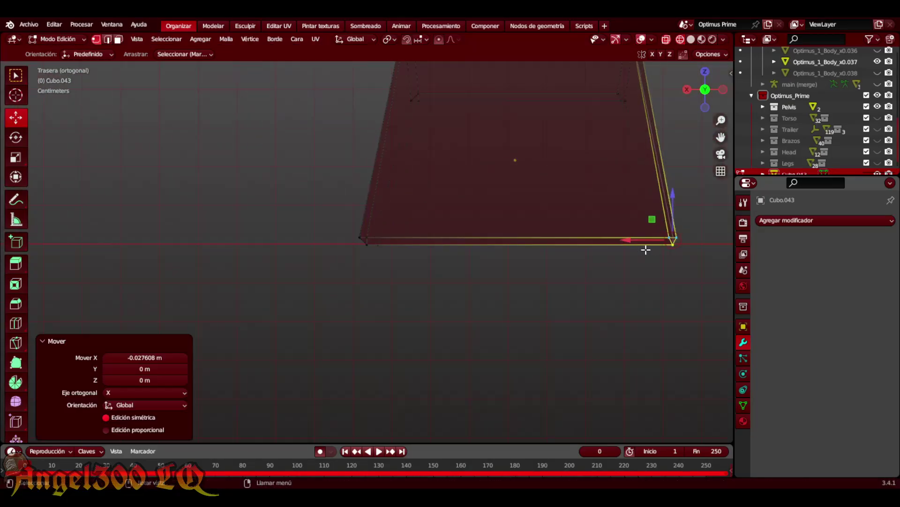
pyautogui.scroll(3, 646, 250)
pyautogui.press('g')
pyautogui.press('x')
pyautogui.click(346, 341)
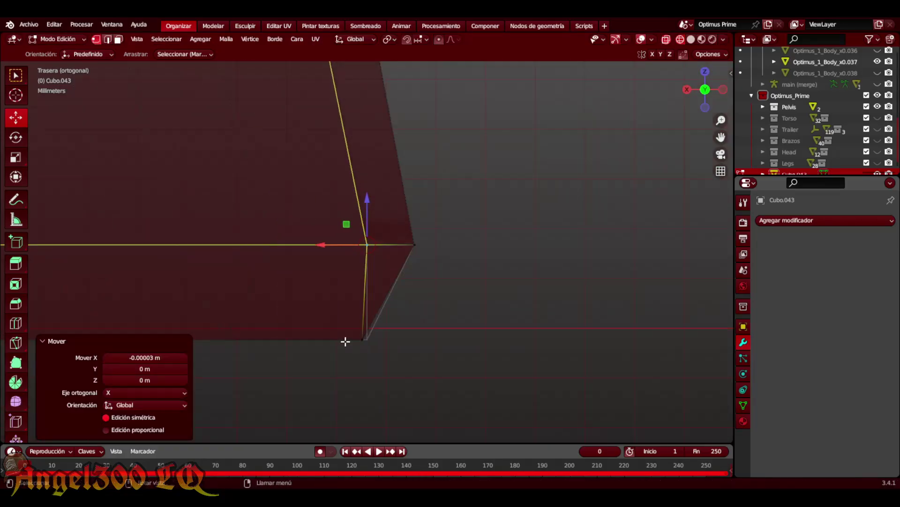
# Leave Edit Mode and orbit to view the finished leg plates
pyautogui.press('Tab')
pyautogui.moveTo(427, 277)
pyautogui.mouseDown(button='middle')
pyautogui.moveTo(376, 235)
pyautogui.moveTo(422, 211)
pyautogui.moveTo(456, 261)
pyautogui.moveTo(382, 150)
pyautogui.mouseUp(button='middle')
pyautogui.scroll(-3, 375, 234)
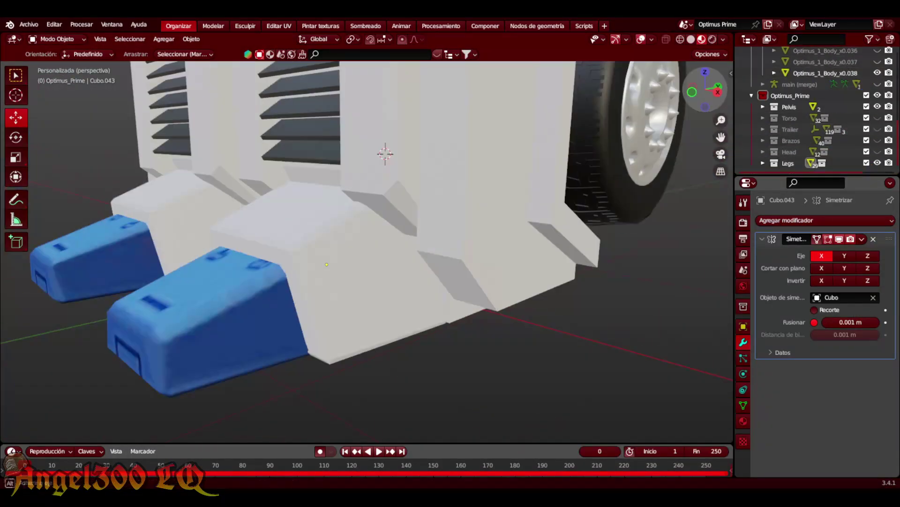
# Enter Edit Mode on Cubo.044 and switch to front orthographic view
pyautogui.press('Tab')
pyautogui.press('KP_1')
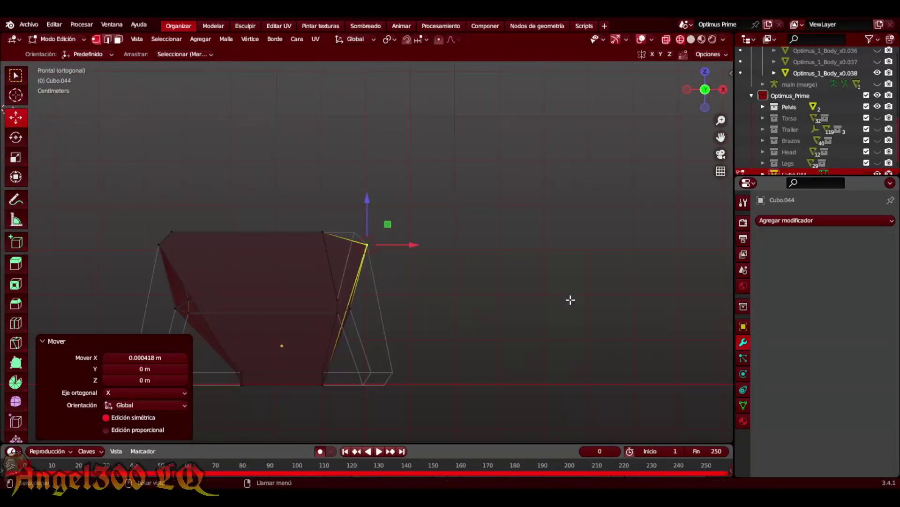
# Confirm the sideways X move of a Cubo.044 corner vertex
pyautogui.click(334, 270)
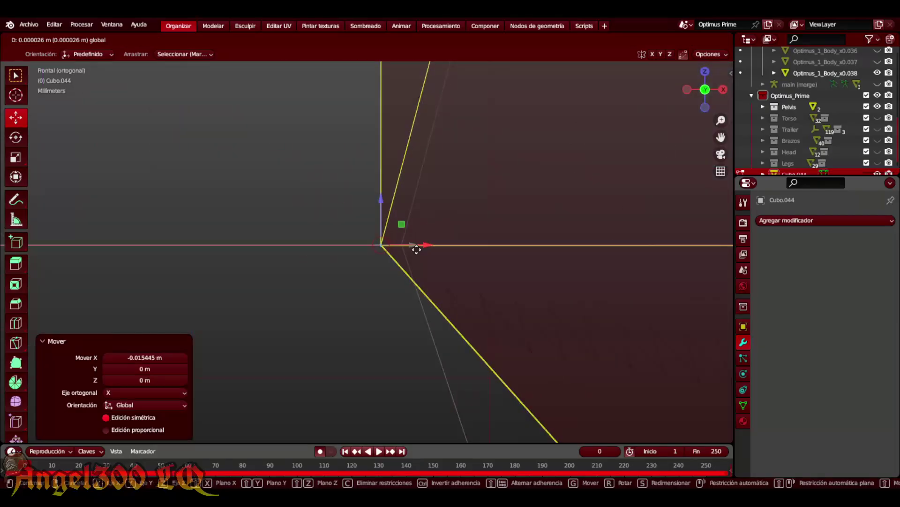